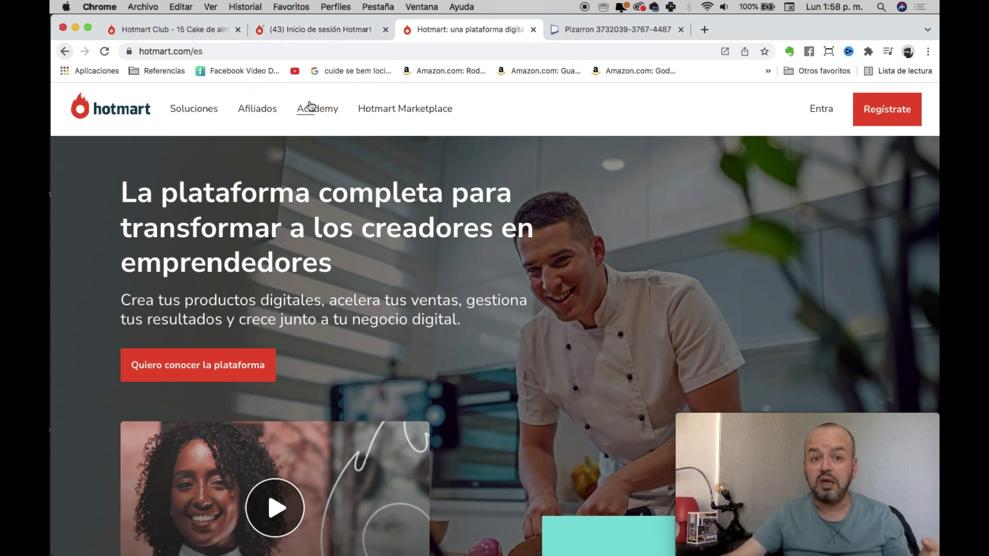
Switch to the logged-in Hotmart account page and start registering a new product in the Curso Online format.
left_click(316, 37)
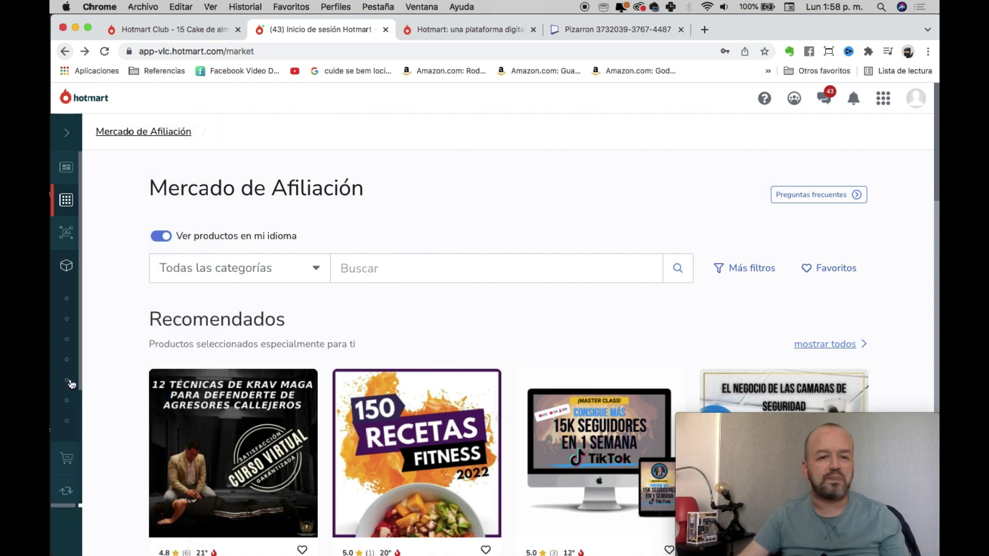
mouse_move(58, 273)
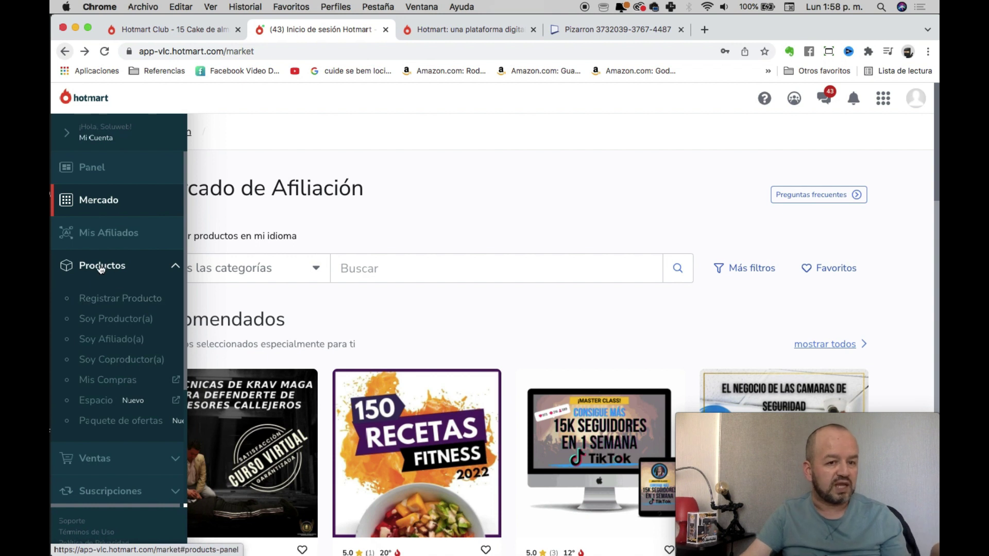
left_click(115, 302)
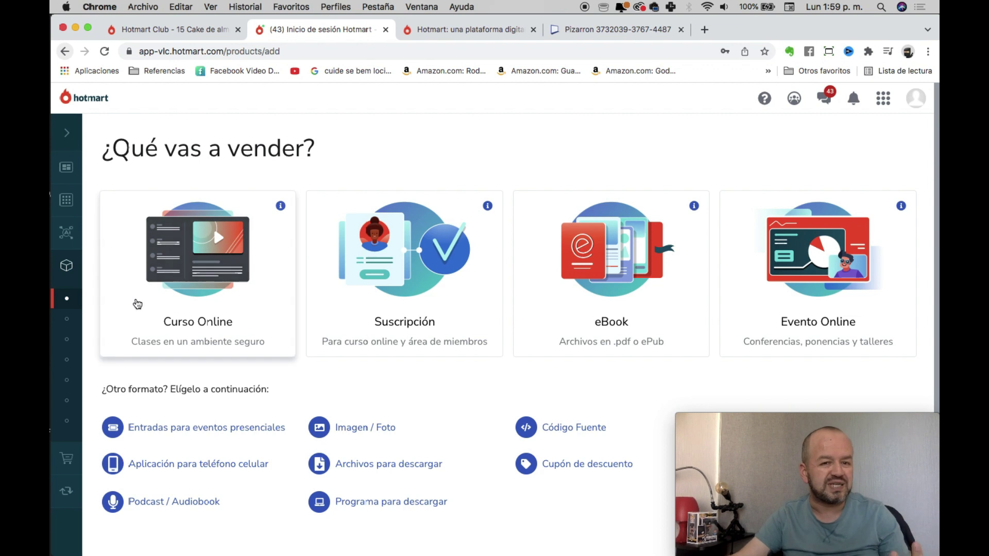
left_click(210, 266)
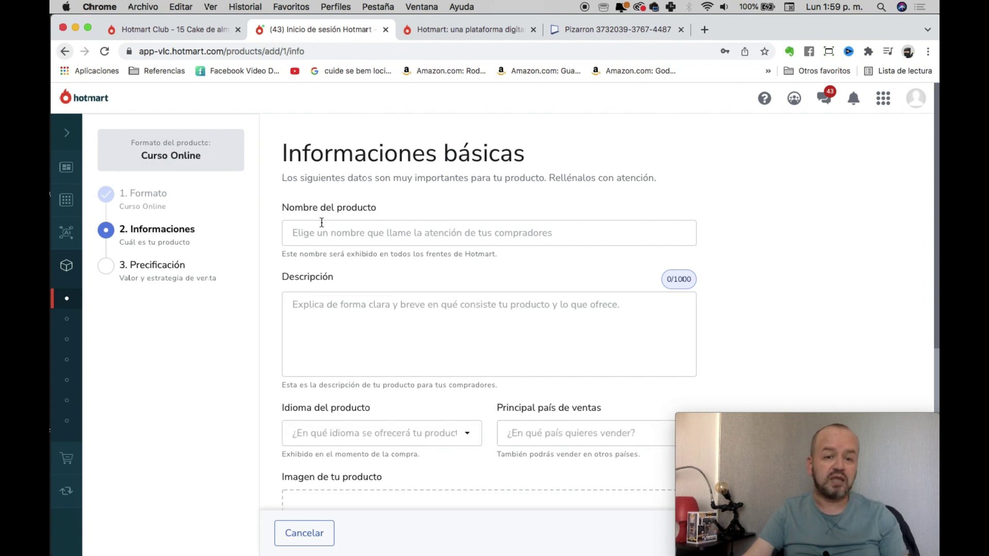
Enter the placeholder product name "fs dfds fdsfdsfhdshvfdvfsfs dfds fdsfdsfhdshvfdvfs".
left_click(323, 239)
type("fs dfds fdsfdsfhdshvfdvfs")
type("fs dfds fdsfdsfhdshvfdvfs")
Fill the product description with the placeholder text "fs dfds fdsfdsfhdshvfdvfs" repeated six times.
left_click(386, 339)
key("super+v")
key("super+v")
key("super+v")
key("super+v")
key("super+v")
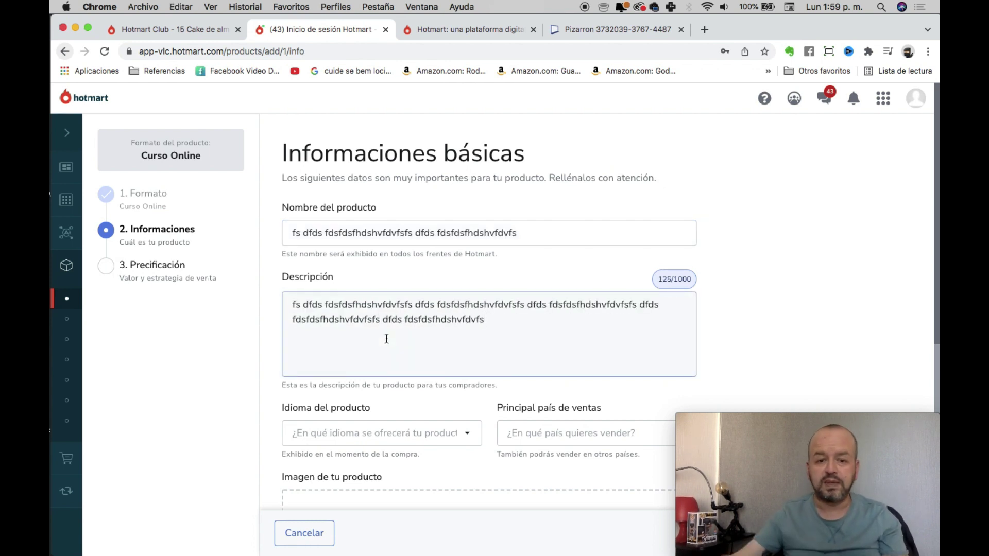
type("fs dfds fdsfdsfhdshvfdvfs")
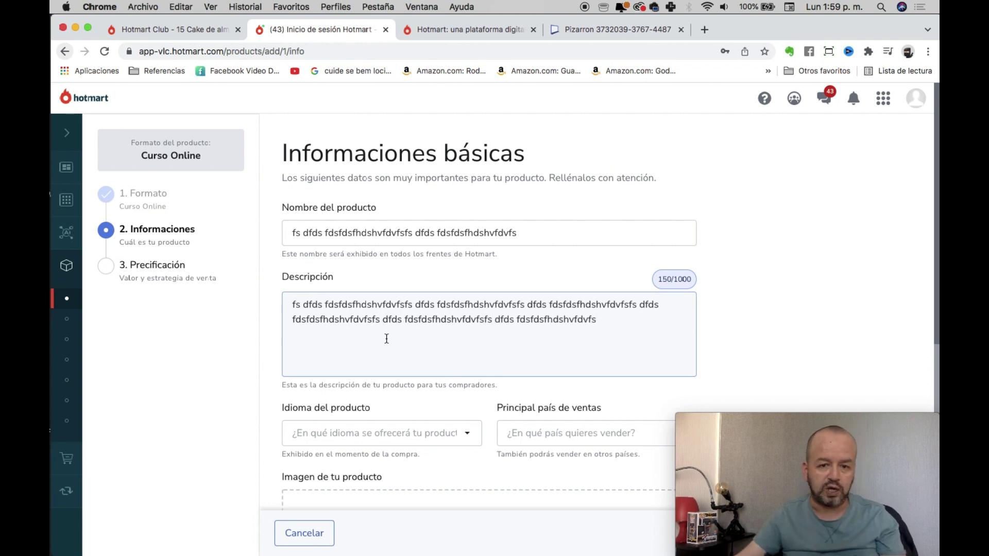
Set the product language to Español and lengthen the description with more "fs dfds fdsfdsfhdshvfdvfs" placeholder text.
left_click(346, 433)
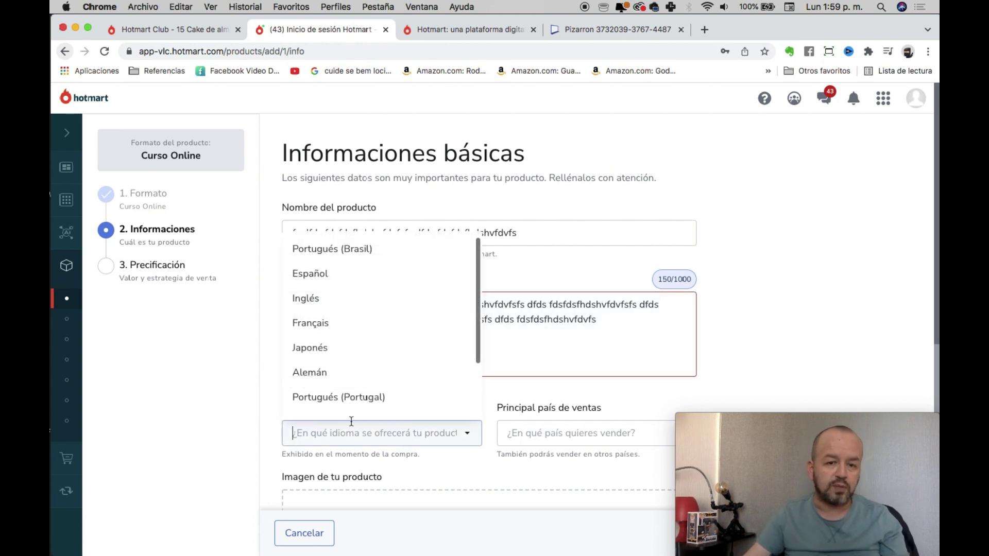
left_click(323, 274)
left_click(604, 327)
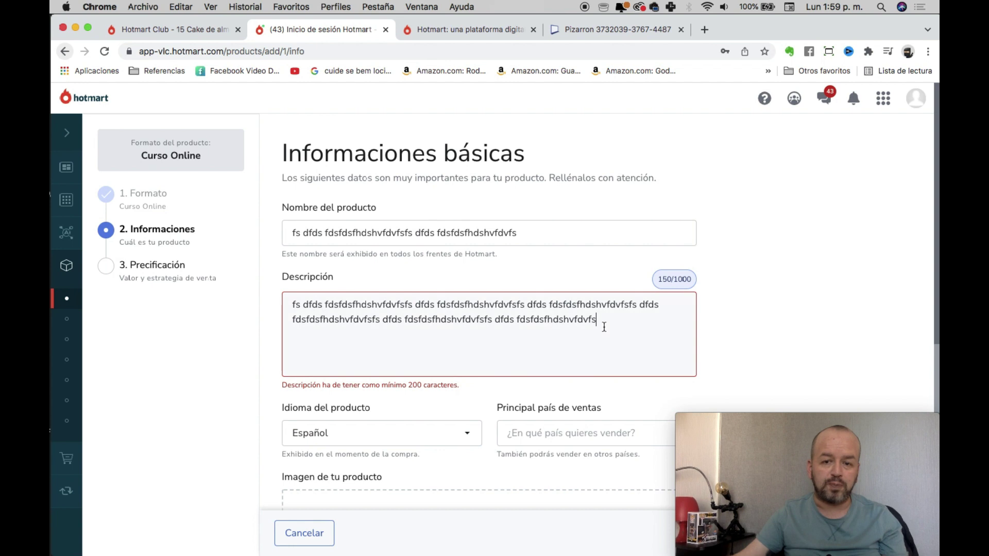
type("fs dfds fdsfdsfhdshvfdvfsfs dfds fdsfdsfhdshvfdvfs")
type("fs dfds fdsfdsfhdshvfdvfsfs dfds fdsfdsfhdshvfdvfs")
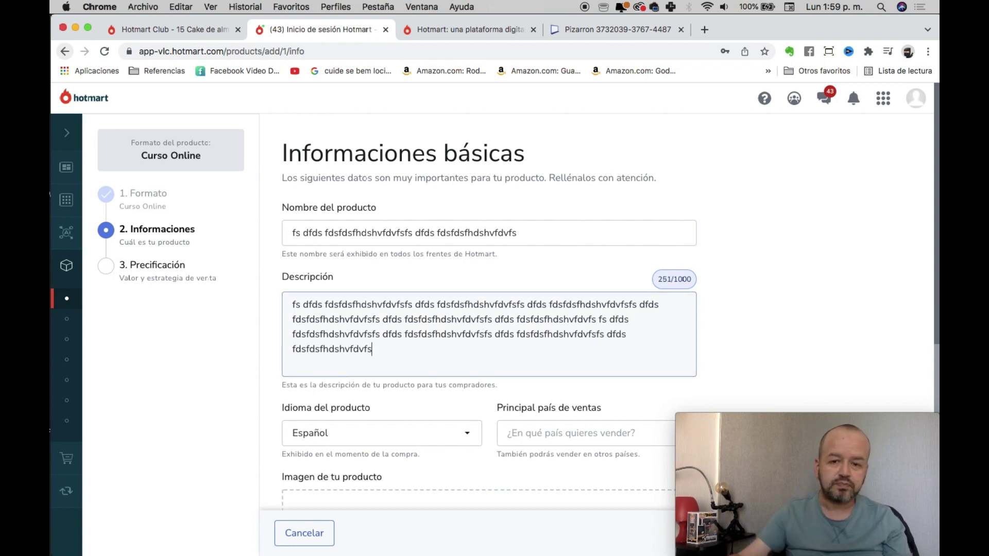
Set the main sales country of the product to Colombia.
left_click(535, 435)
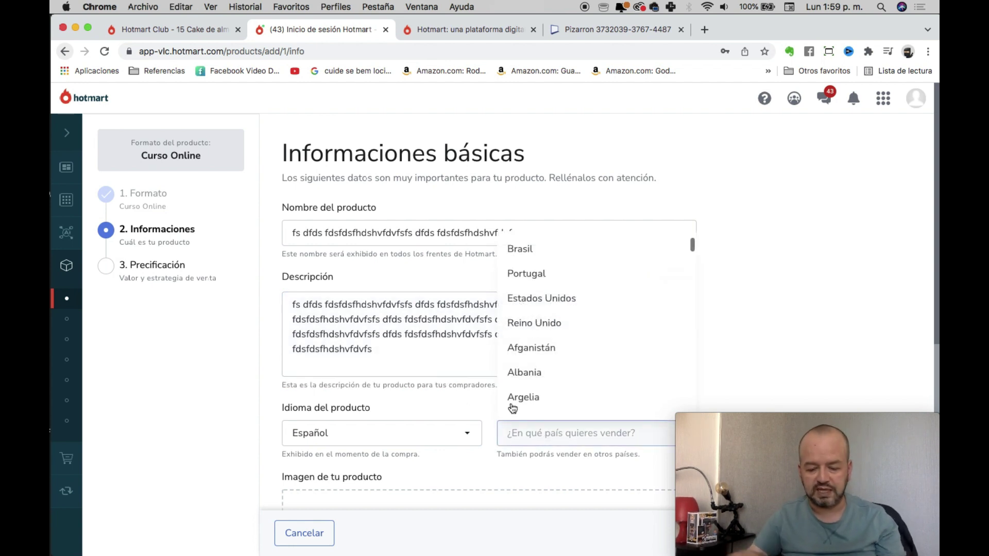
type("col")
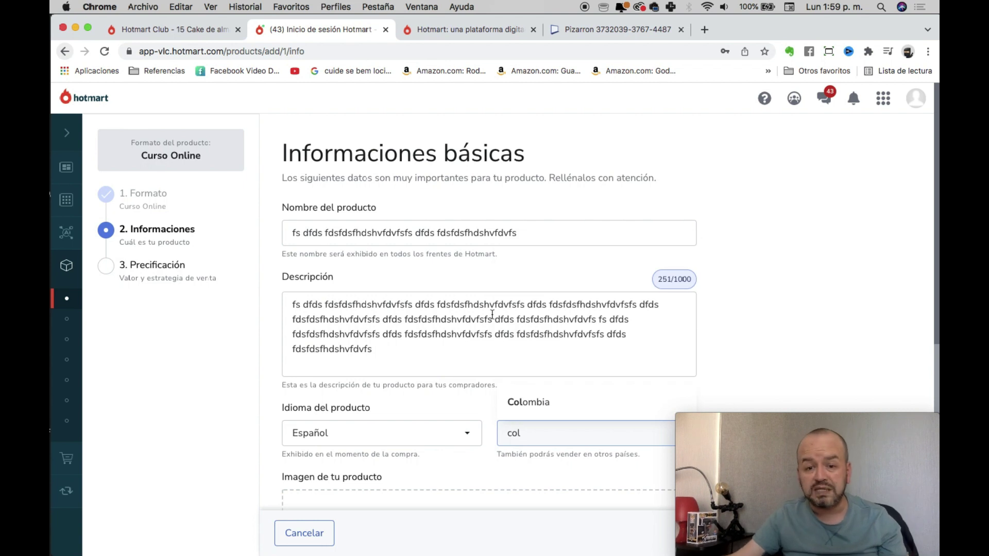
left_click(531, 405)
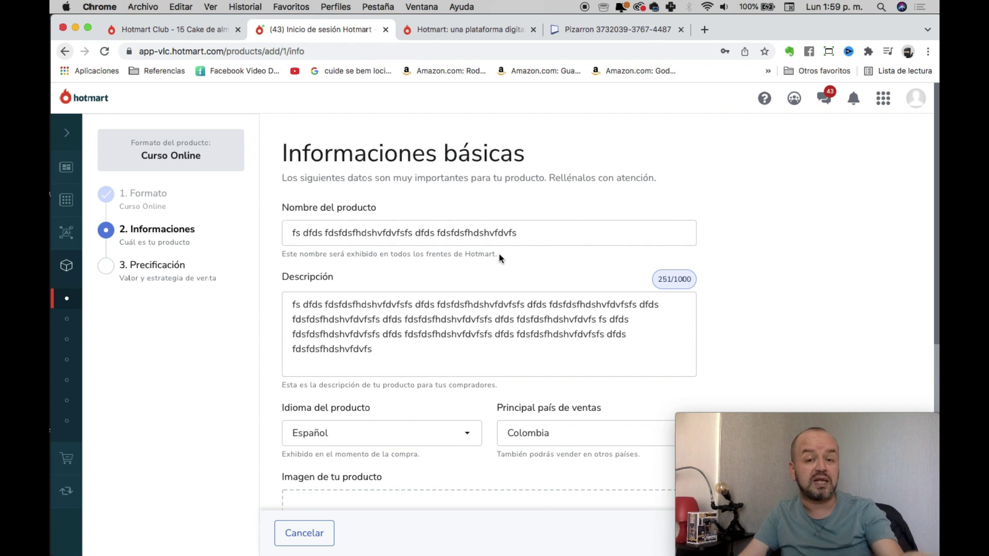
Assign the product to the Finanzas e Inversiones category and continue to the pricing stage.
scroll(244, 440, "down", 6)
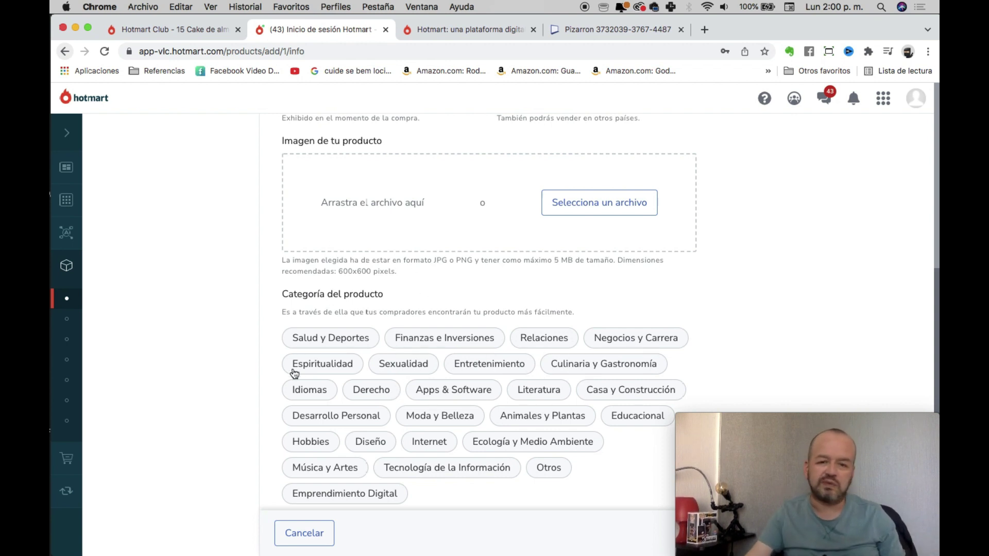
left_click(419, 342)
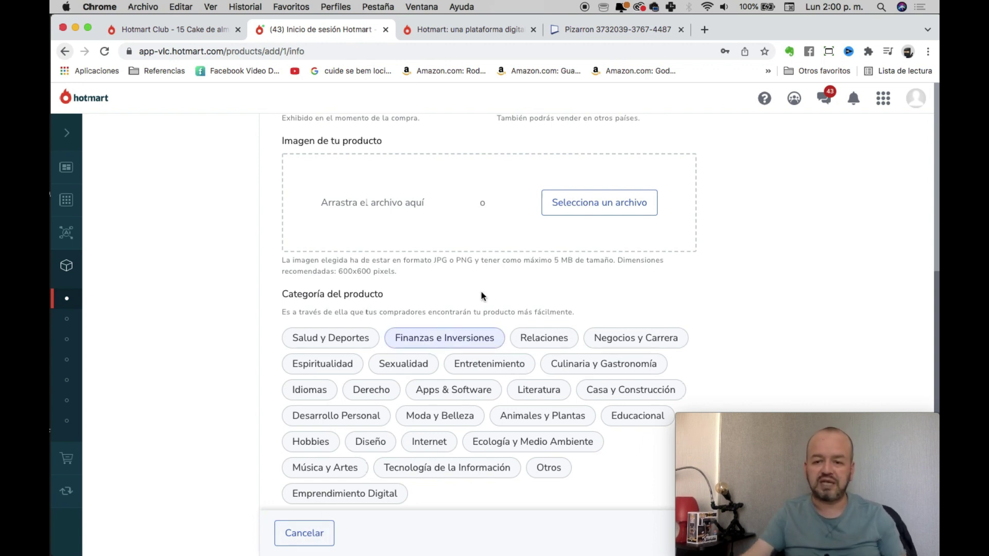
left_click(784, 495)
left_click_drag(783, 520, 797, 419)
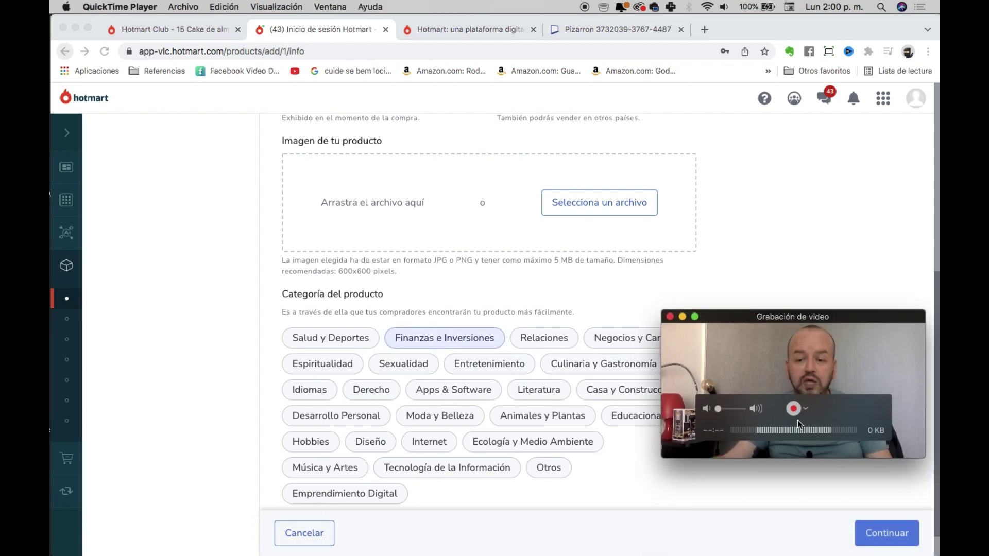
left_click(887, 533)
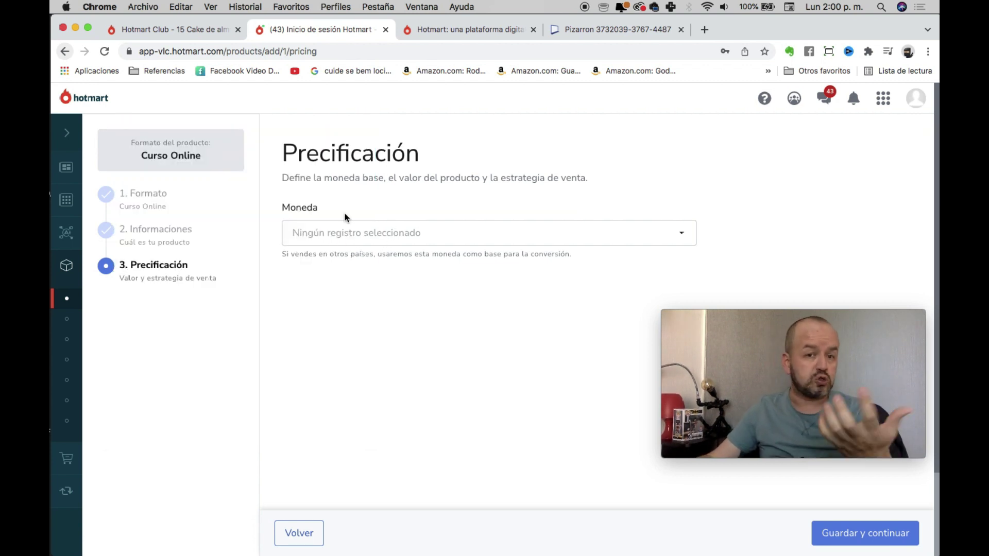
Set the currency to Dólar estadounidense and keep the refund request period at 7 días.
left_click(675, 232)
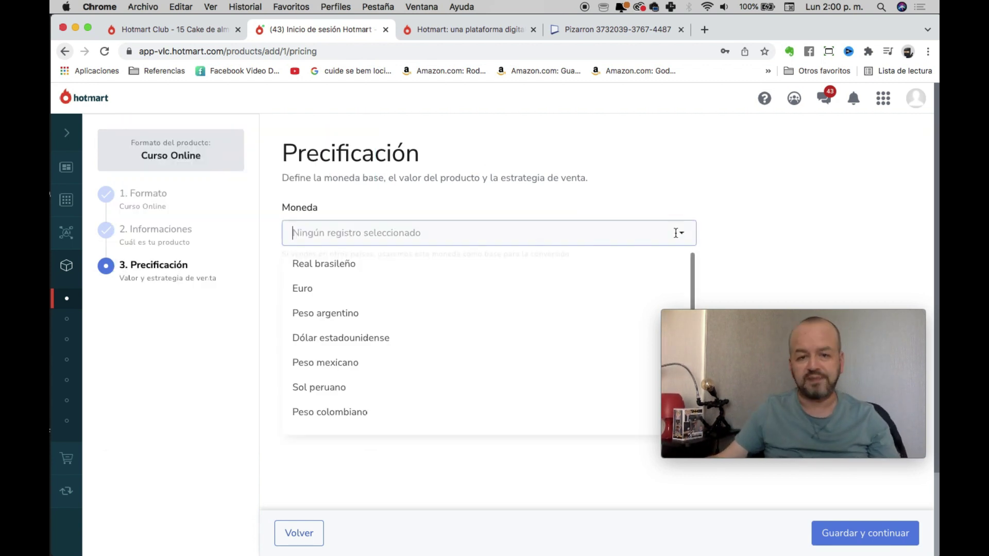
left_click(329, 344)
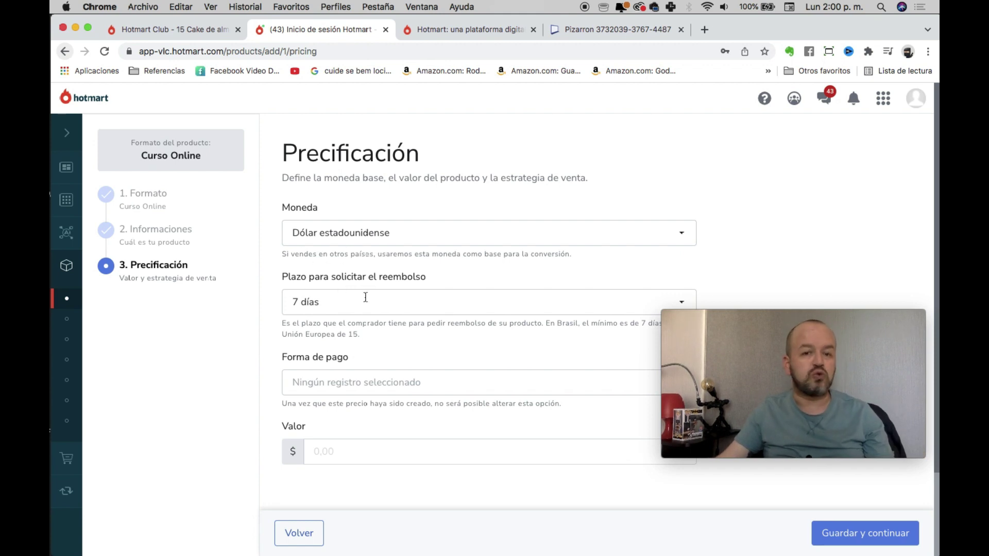
left_click(316, 304)
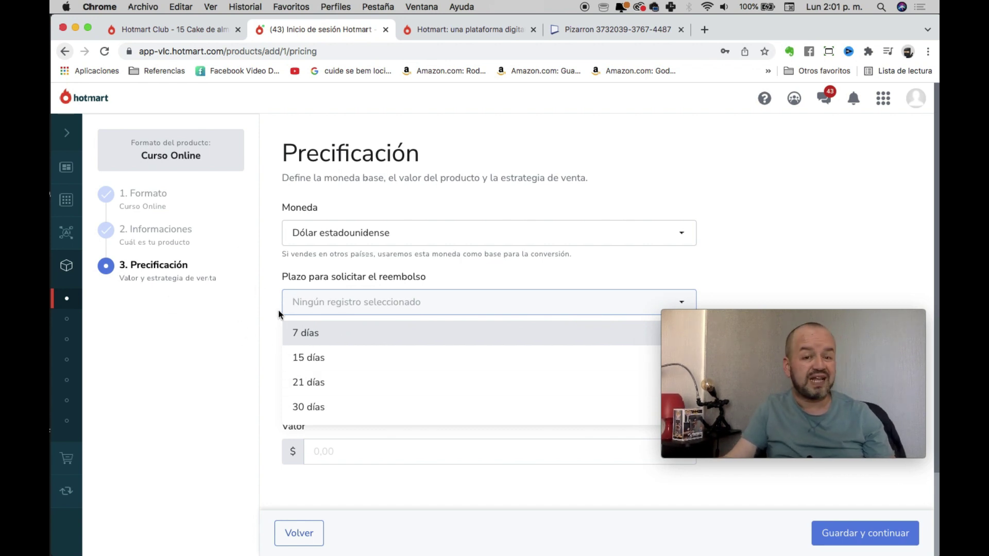
key("Return")
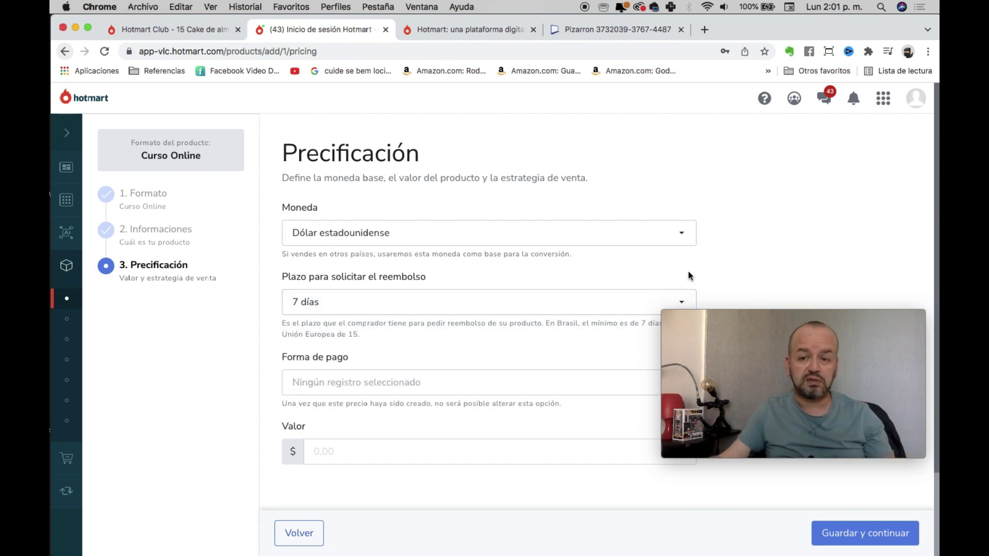
Clear the floating video window from the form and set the payment method to Pago al contado.
left_click_drag(766, 327, 781, 187)
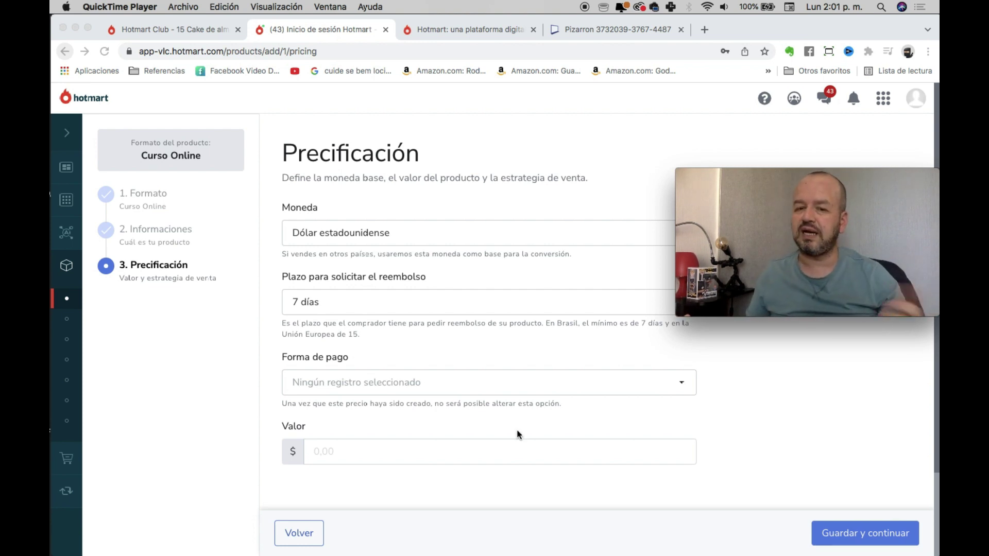
left_click(400, 382)
left_click(404, 381)
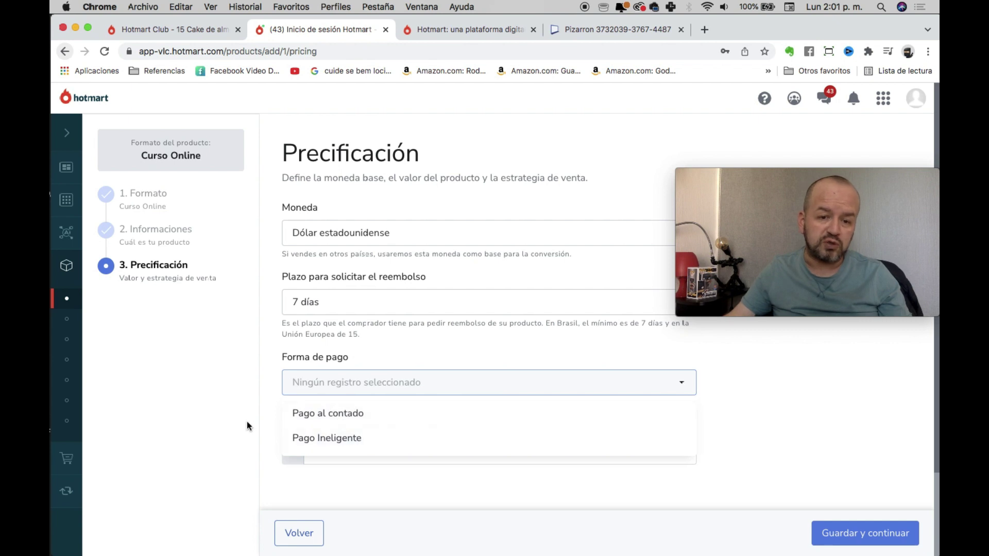
left_click(246, 391)
left_click(461, 371)
left_click(762, 380)
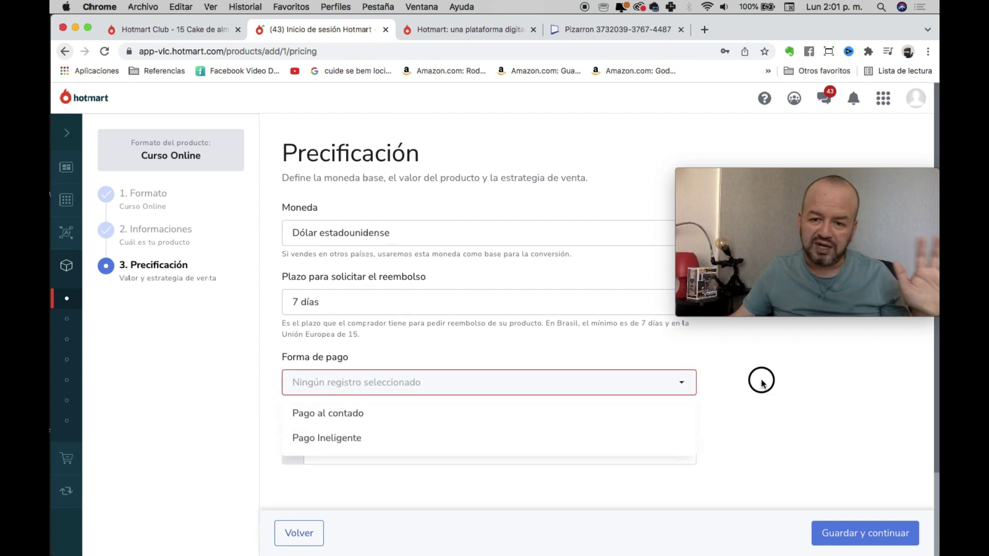
left_click(686, 396)
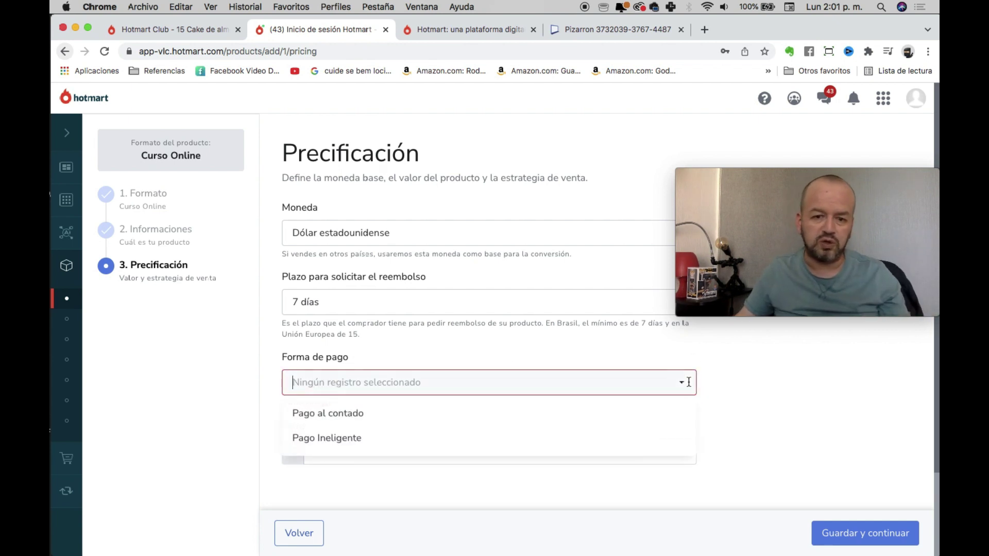
left_click(407, 415)
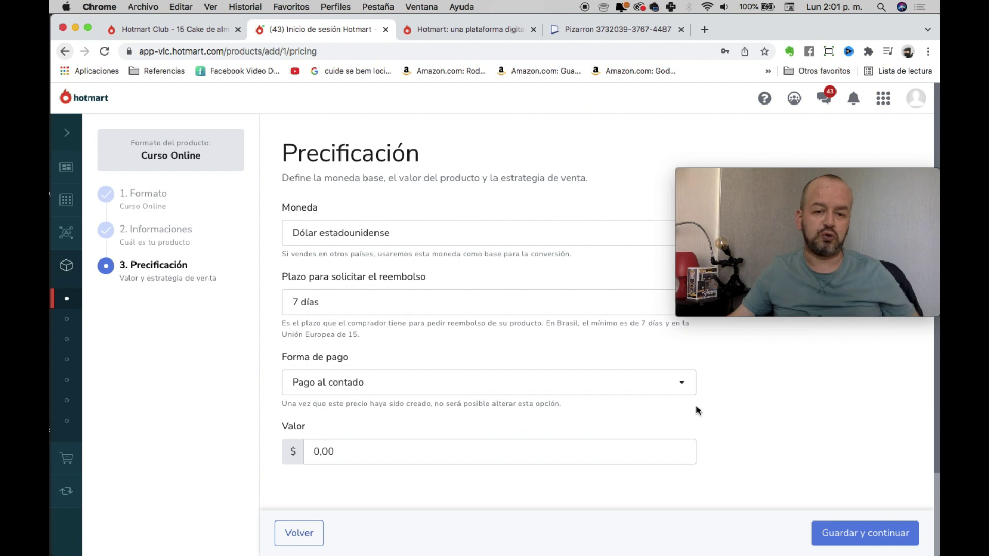
Set the product price to 50,00 dollars and review the currency conversion options for international sales.
scroll(636, 375, "down", 2)
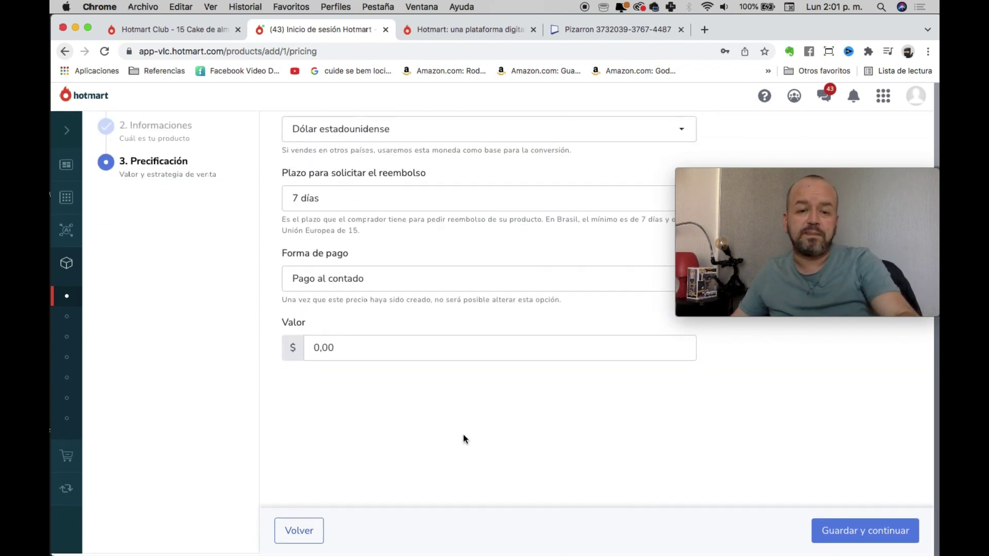
left_click(347, 350)
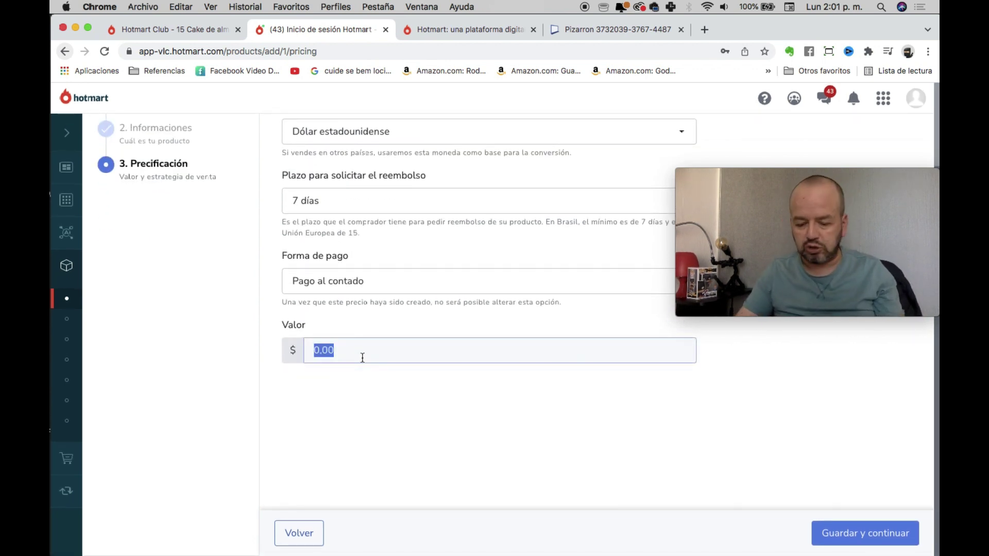
type("50")
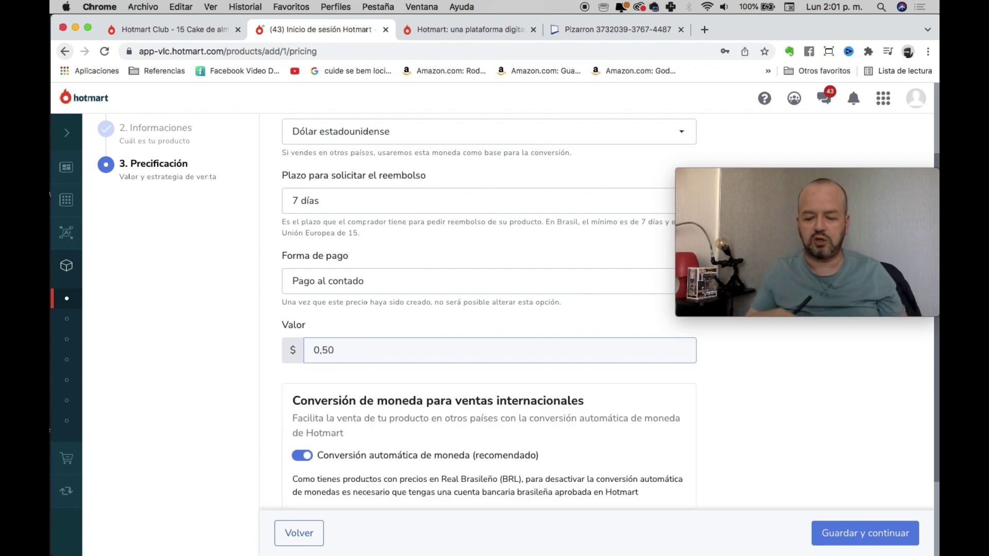
type(",00")
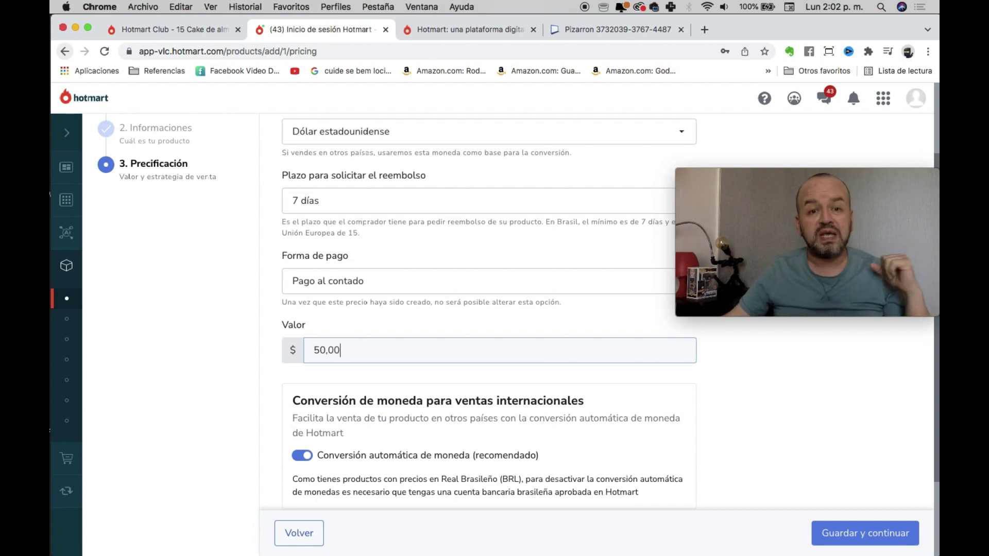
left_click(230, 400)
scroll(243, 437, "down", 3)
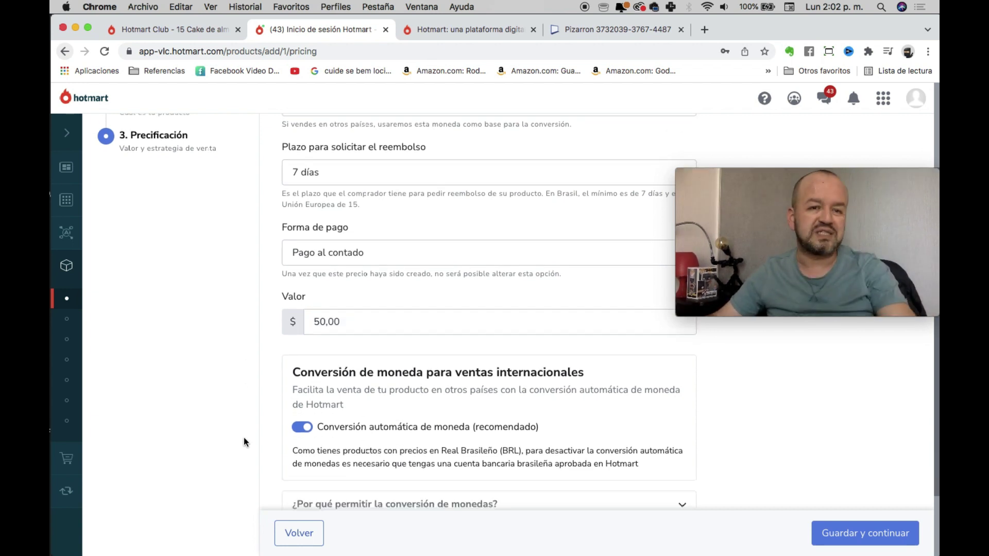
scroll(184, 378, "up", 5)
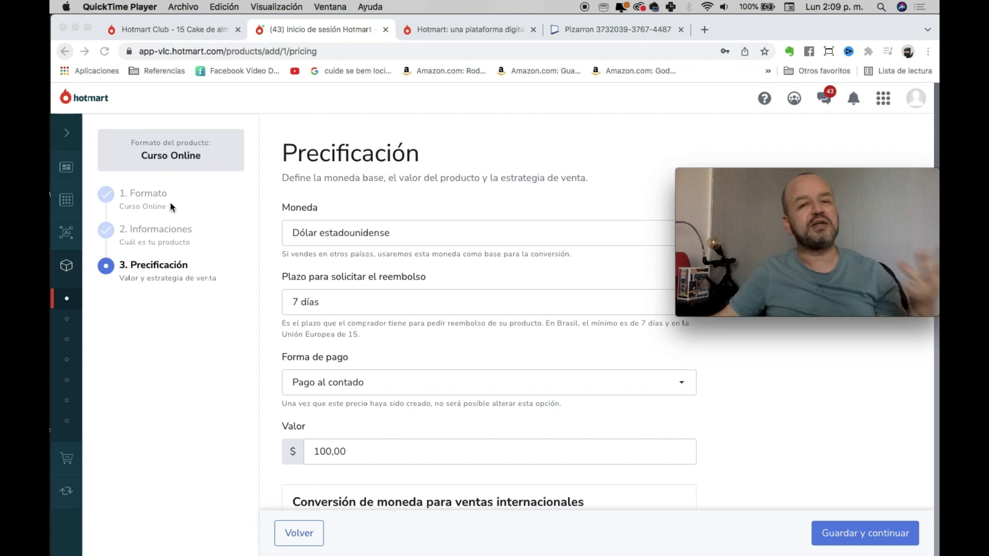
Leave the product registration for the Mercado de Afiliación and activate its product search field.
left_click(313, 451)
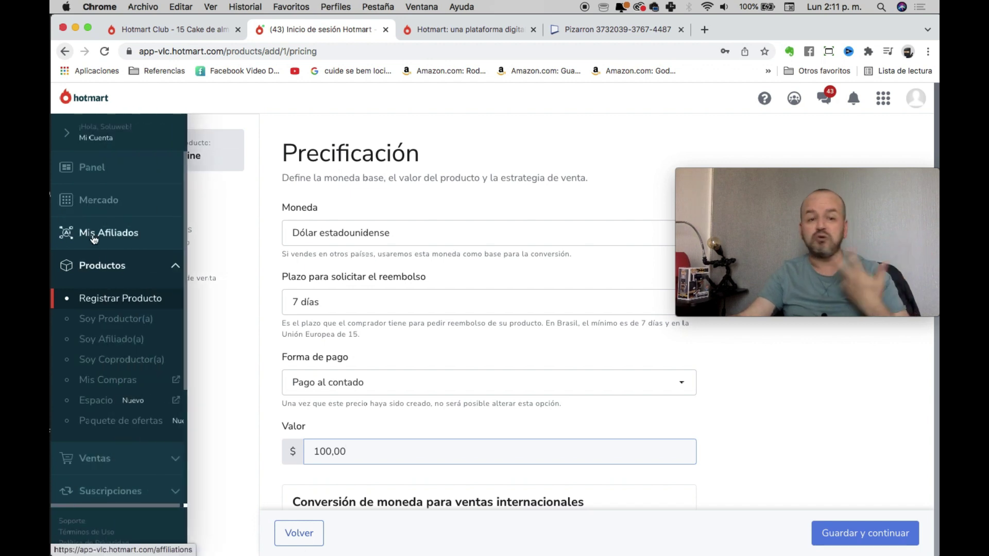
left_click(67, 204)
left_click(83, 202)
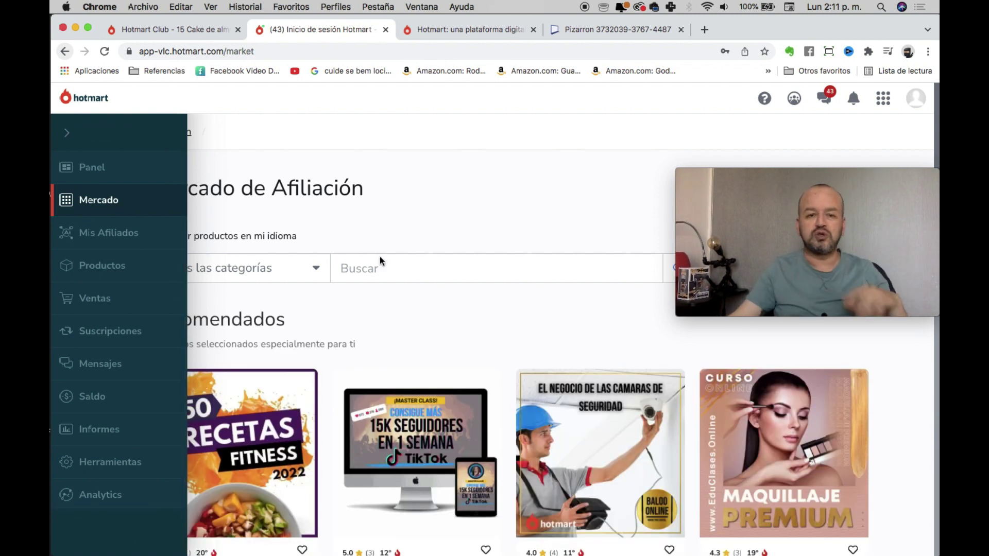
left_click_drag(750, 177, 738, 397)
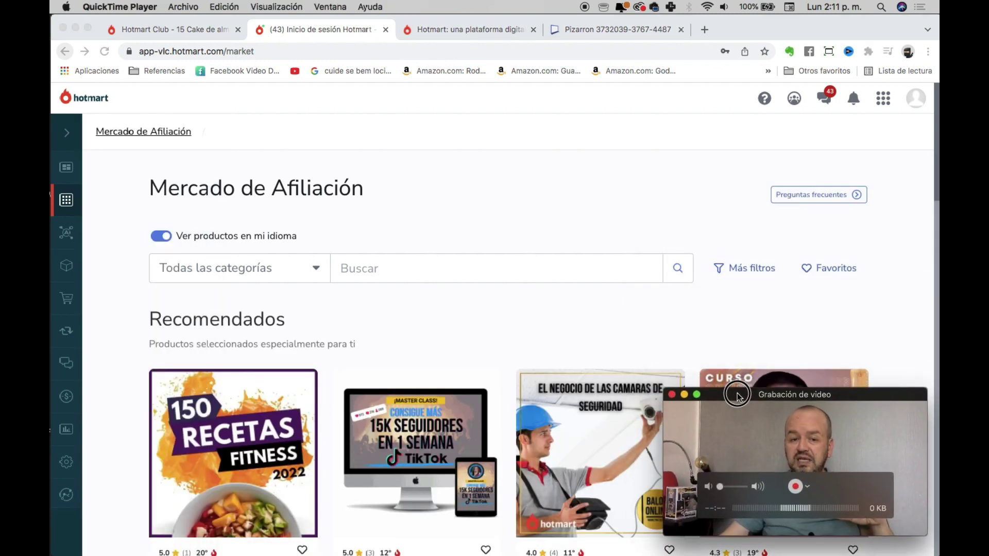
left_click(593, 278)
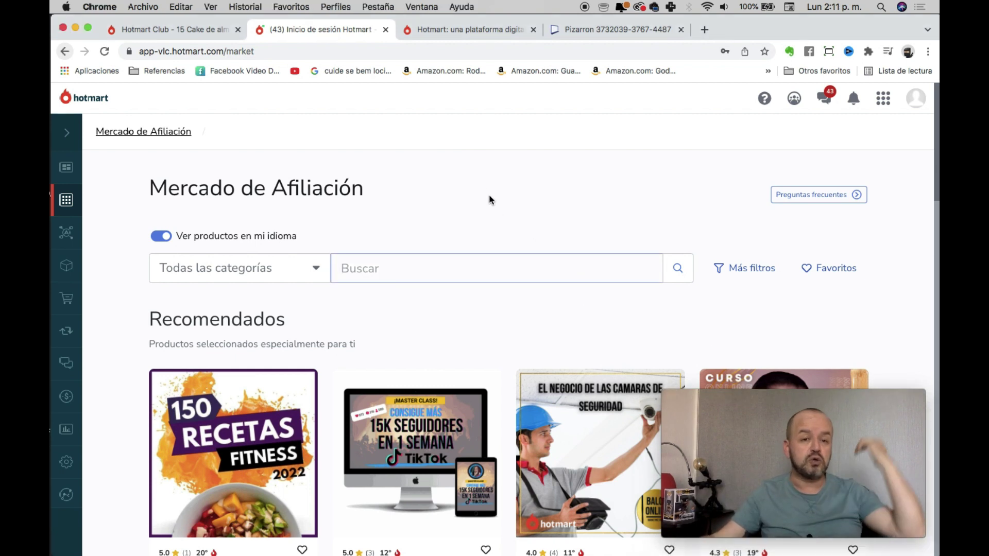
Examine the Recomendados, Más calientes, Más queridos and Más recientes product sections of the Mercado de Afiliación, including their commissions.
scroll(470, 215, "down", 5)
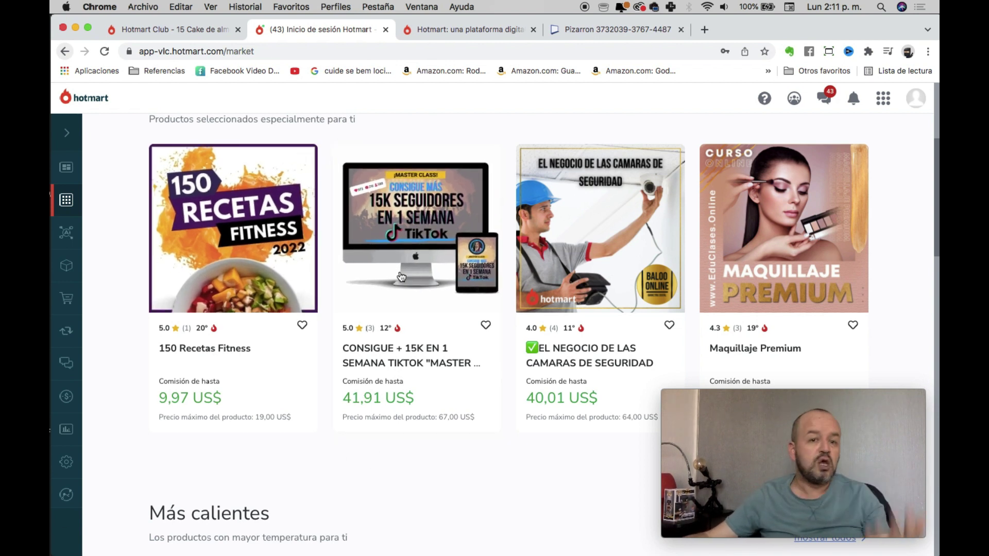
scroll(389, 117, "up", 5)
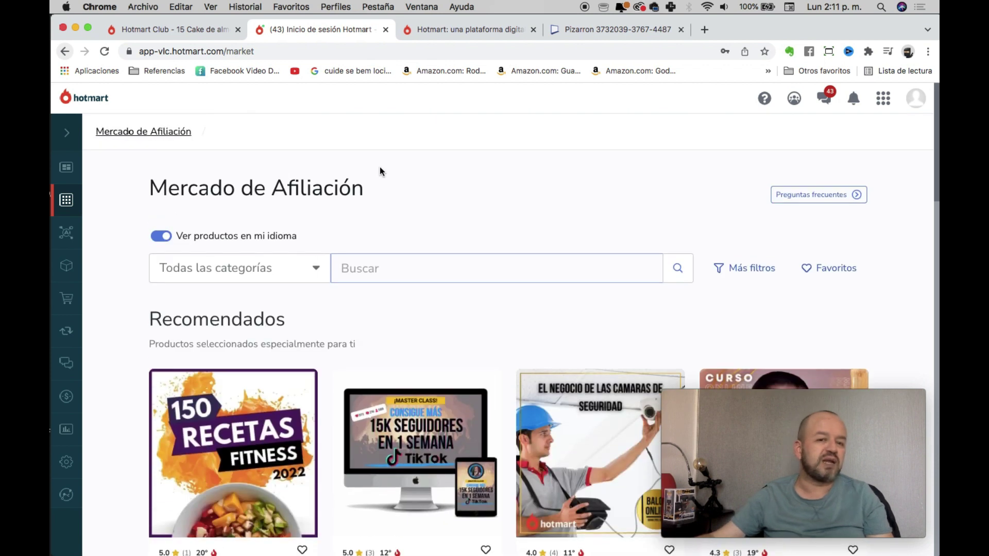
scroll(129, 335, "down", 2)
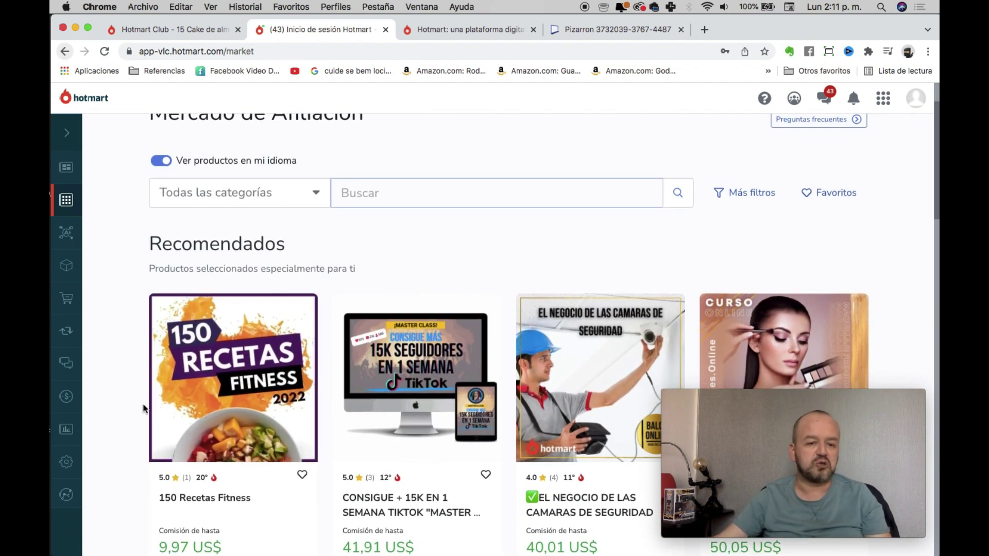
scroll(115, 347, "down", 10)
scroll(116, 298, "up", 5)
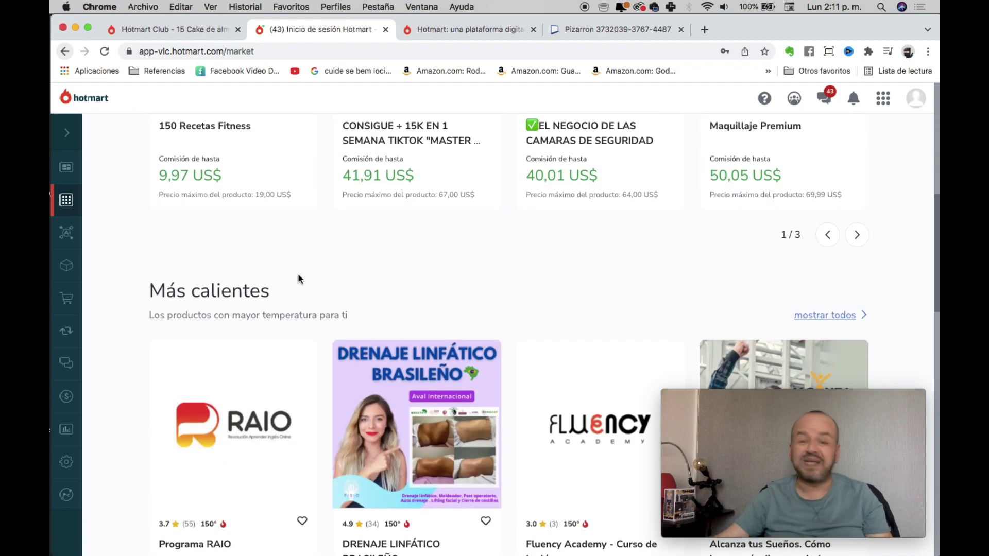
scroll(403, 288, "down", 3)
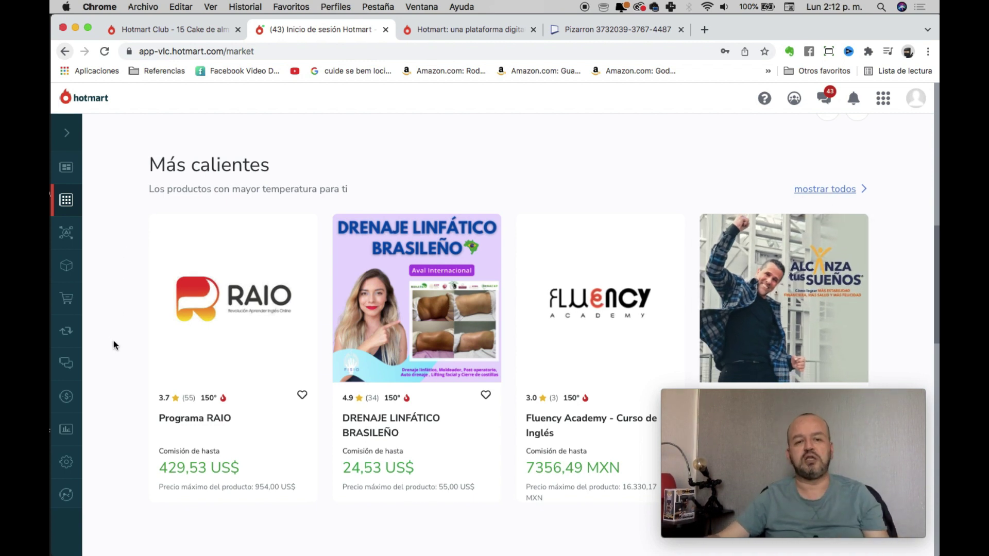
scroll(113, 341, "down", 8)
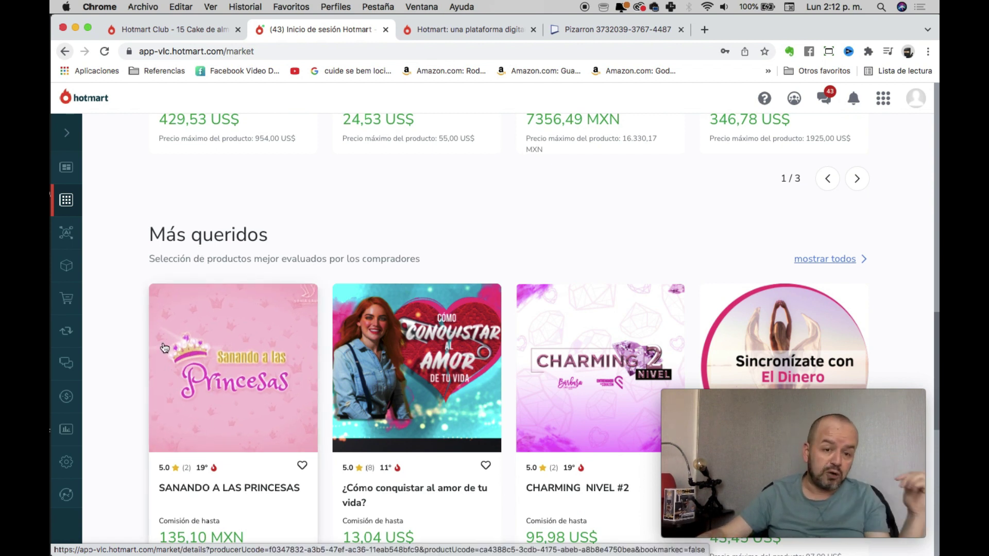
scroll(148, 347, "down", 10)
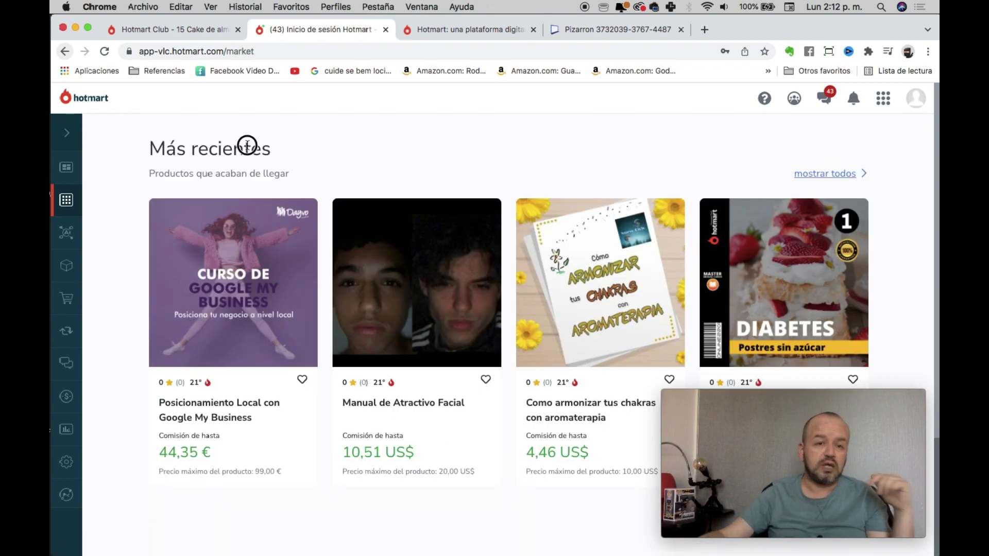
scroll(139, 287, "up", 10)
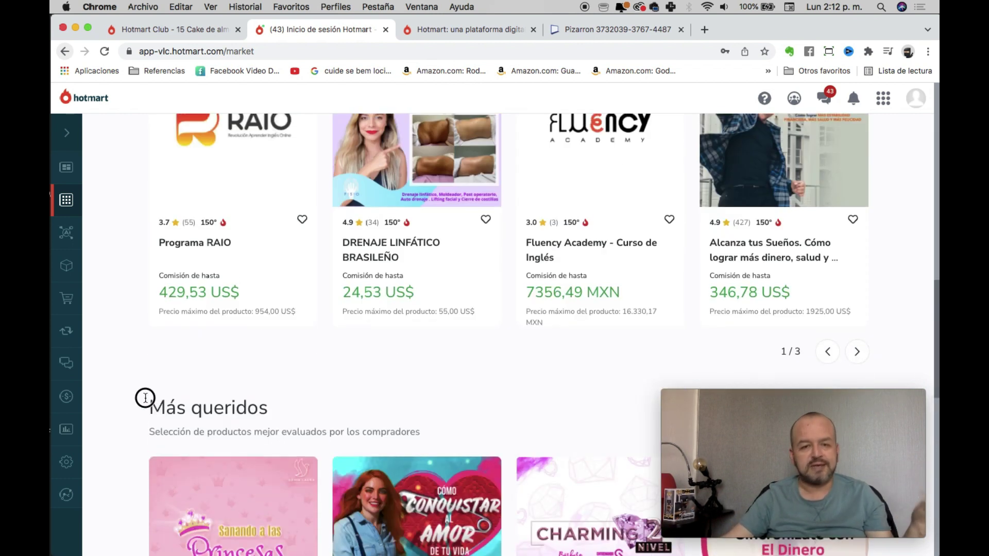
scroll(128, 320, "up", 4)
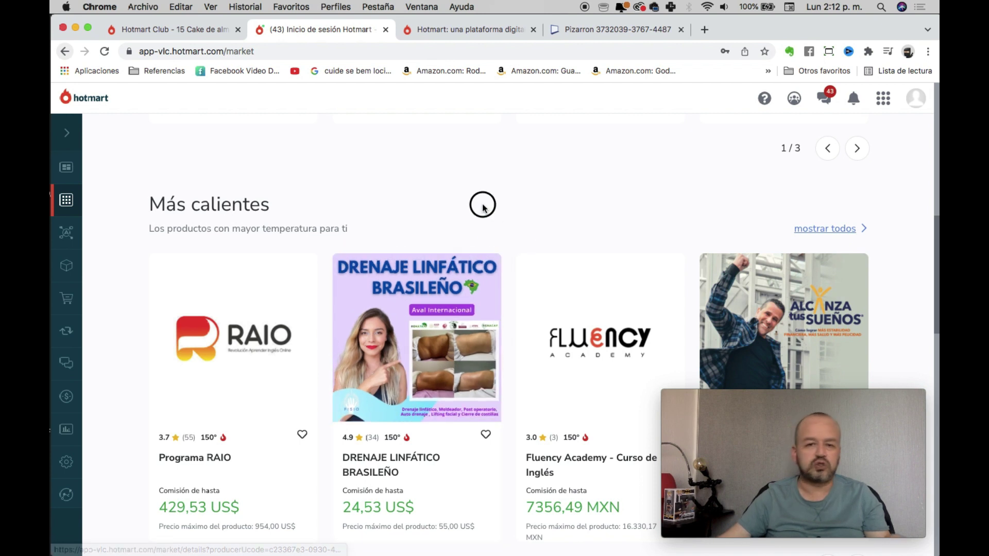
Search the Mercado de Afiliación for "cocina" and review the commissions and prices of the matching products.
scroll(474, 198, "up", 6)
scroll(489, 171, "up", 3)
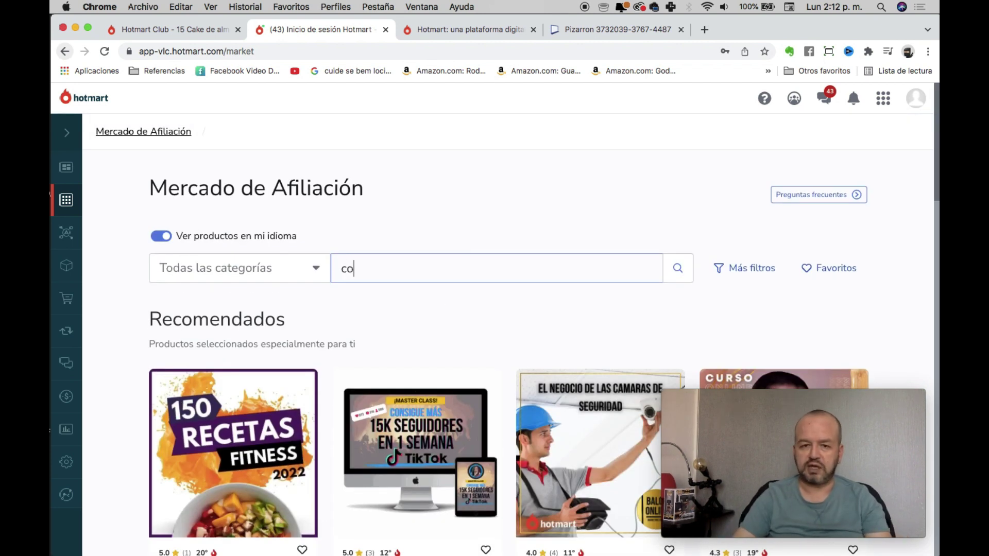
key("Return")
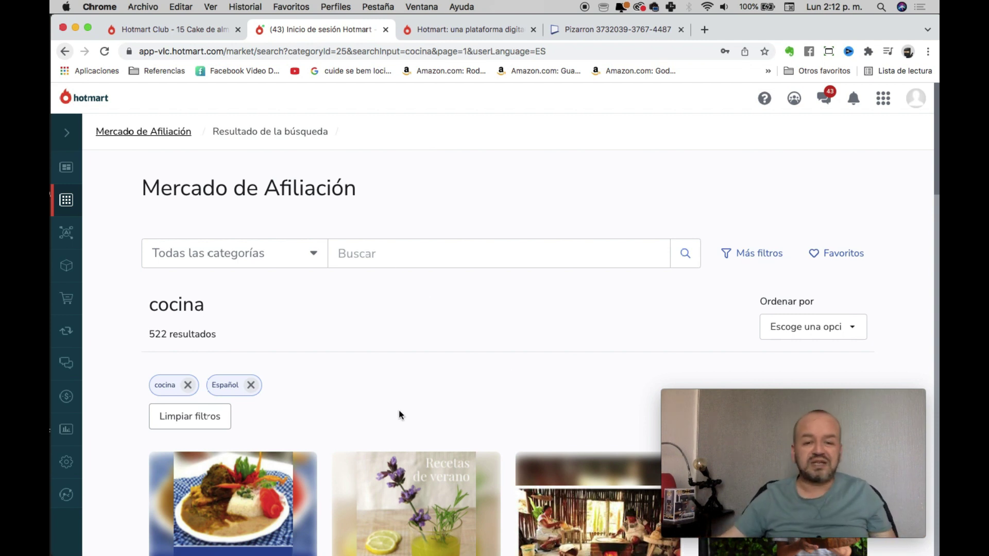
scroll(405, 429, "down", 3)
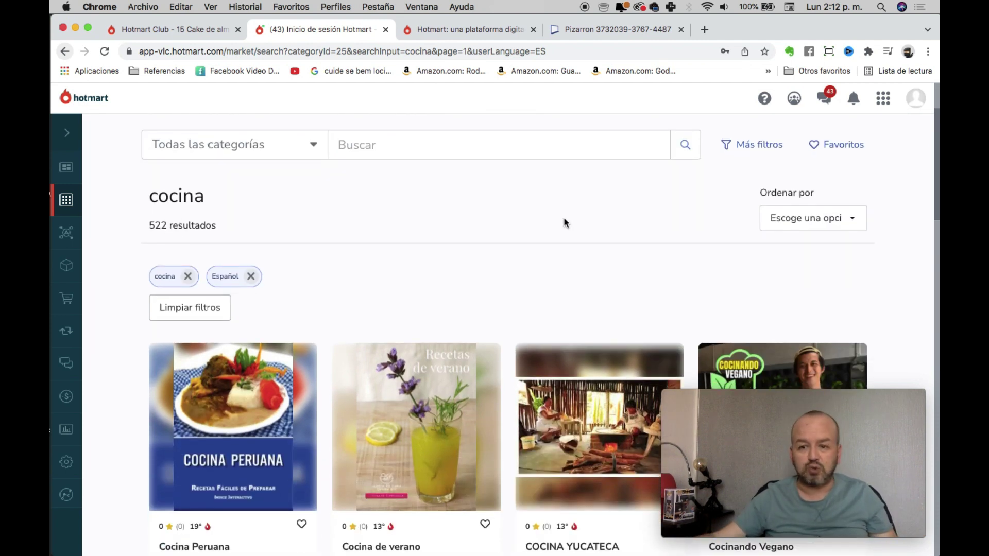
scroll(534, 292, "down", 7)
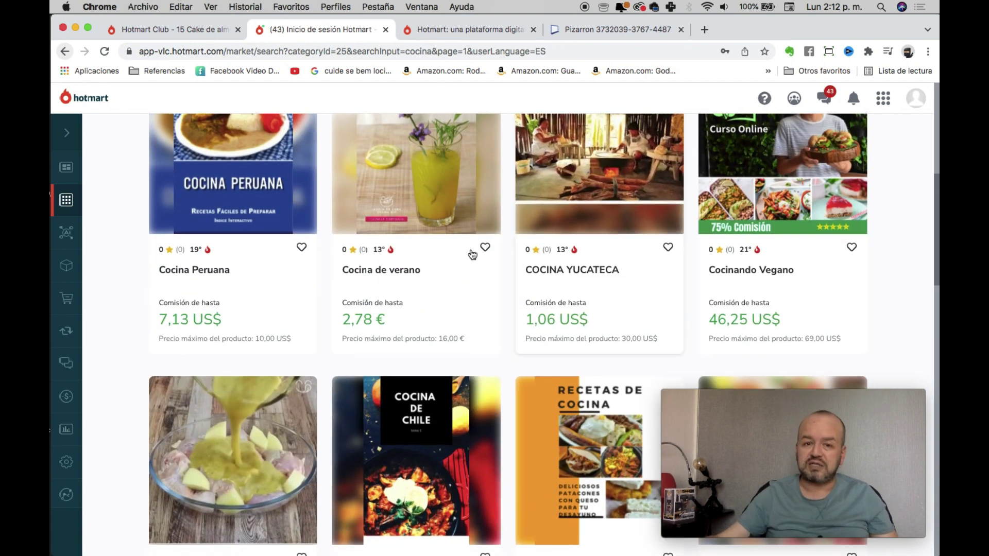
scroll(536, 242, "up", 10)
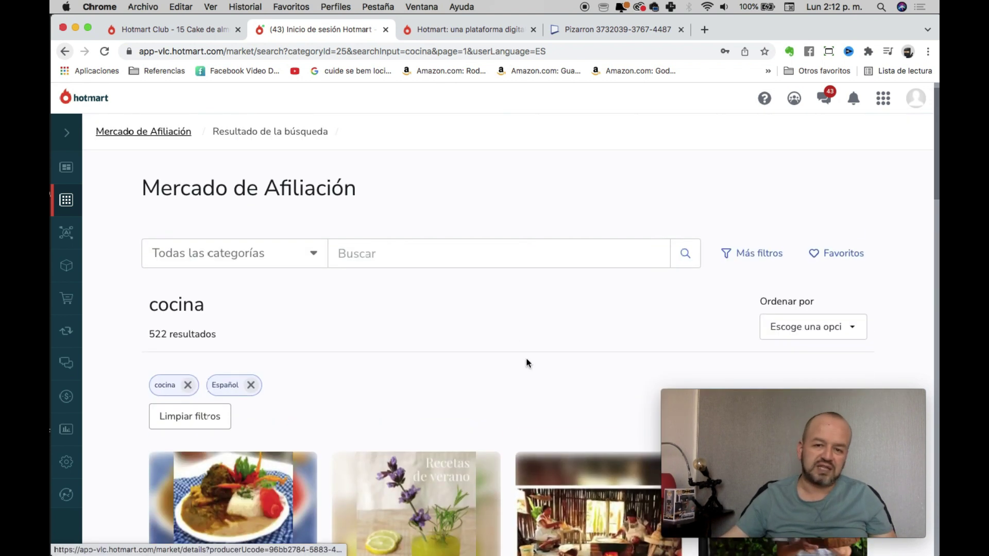
scroll(492, 362, "down", 17)
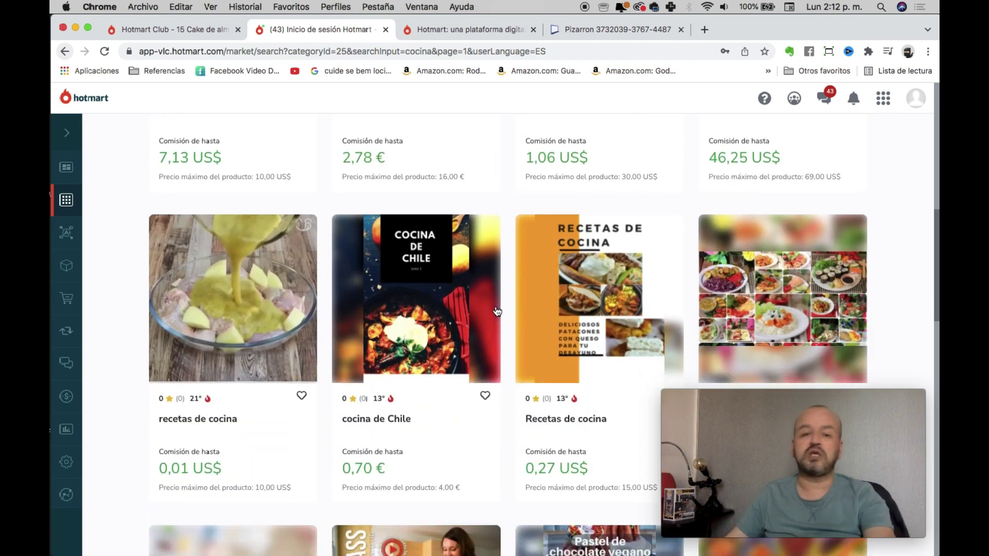
scroll(497, 309, "down", 15)
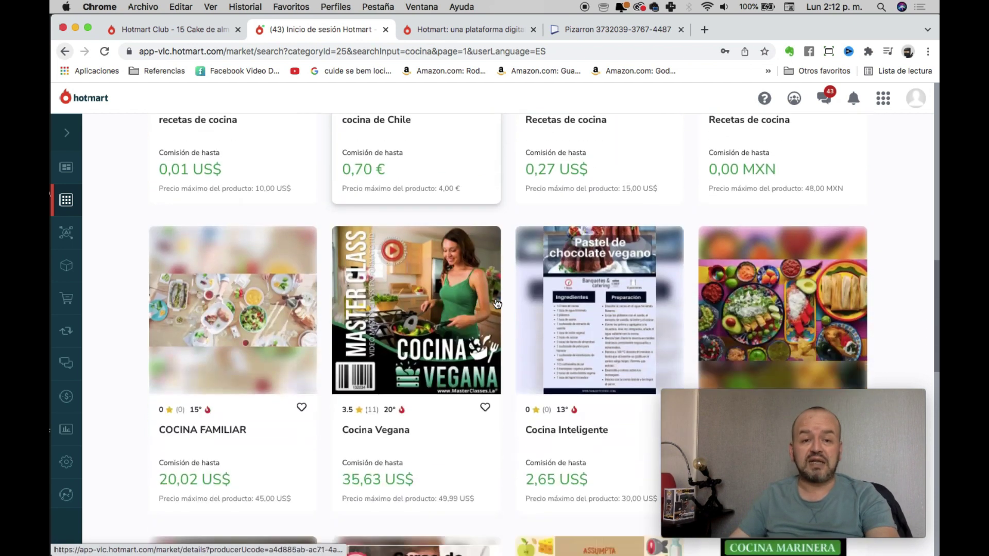
scroll(497, 304, "down", 2)
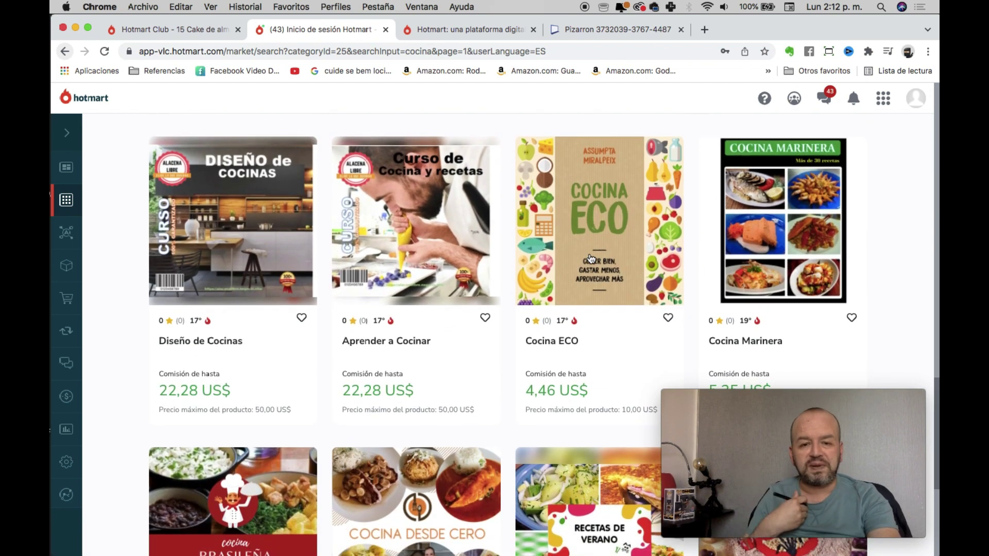
scroll(590, 257, "up", 20)
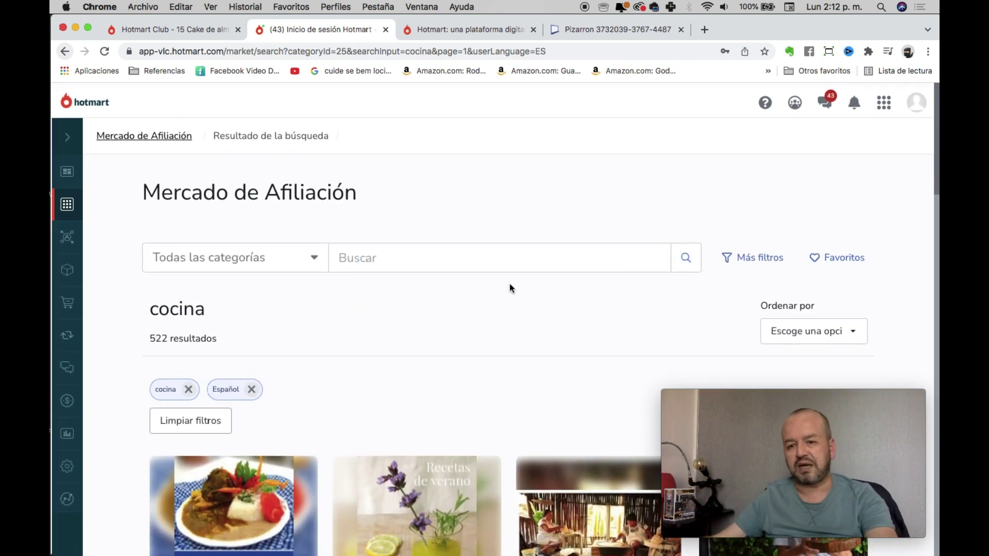
Display the sorting choices for the cocina products and review them without choosing one.
left_click(798, 323)
scroll(804, 319, "down", 5)
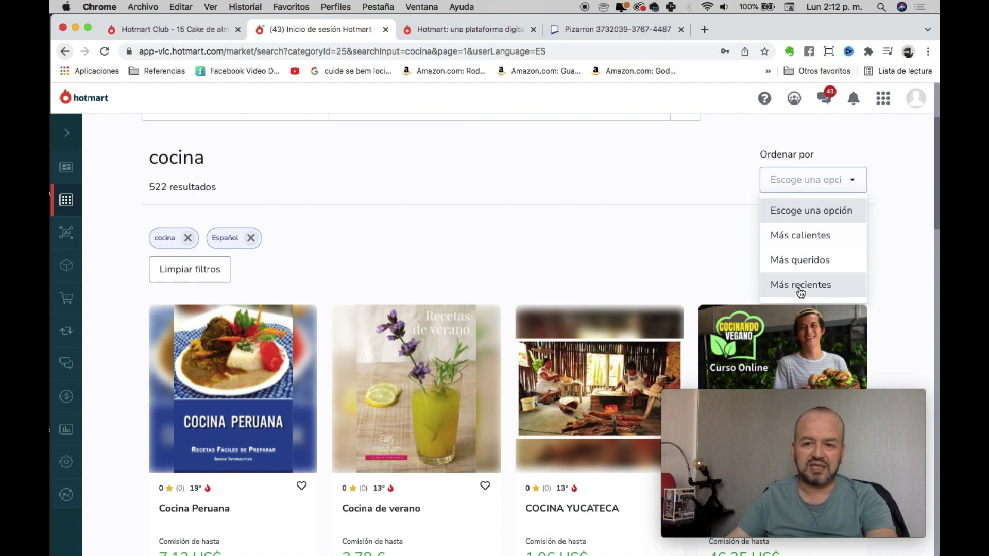
scroll(645, 282, "up", 5)
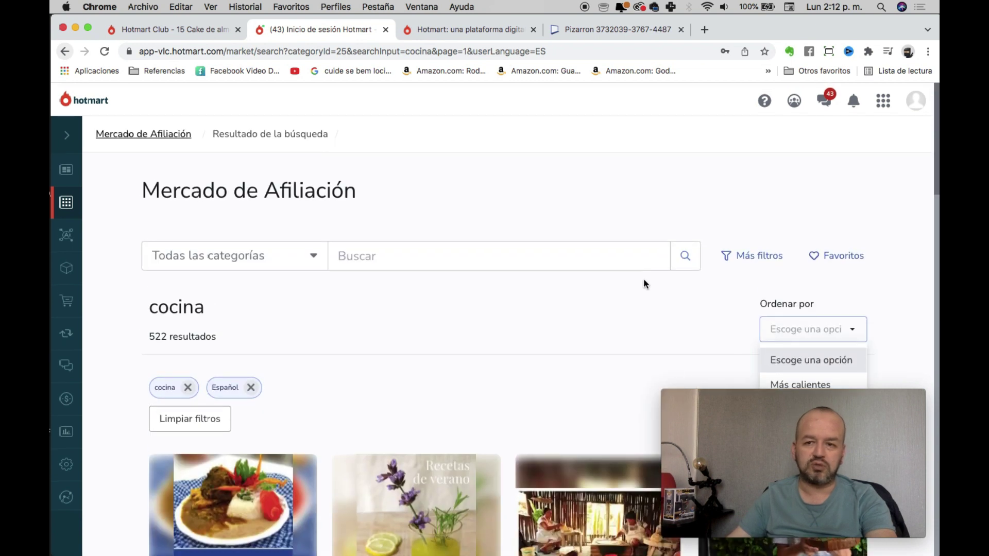
Review the additional product filters, set the commission percentage to 40% hasta 60% and apply it.
left_click(755, 257)
scroll(335, 288, "down", 10)
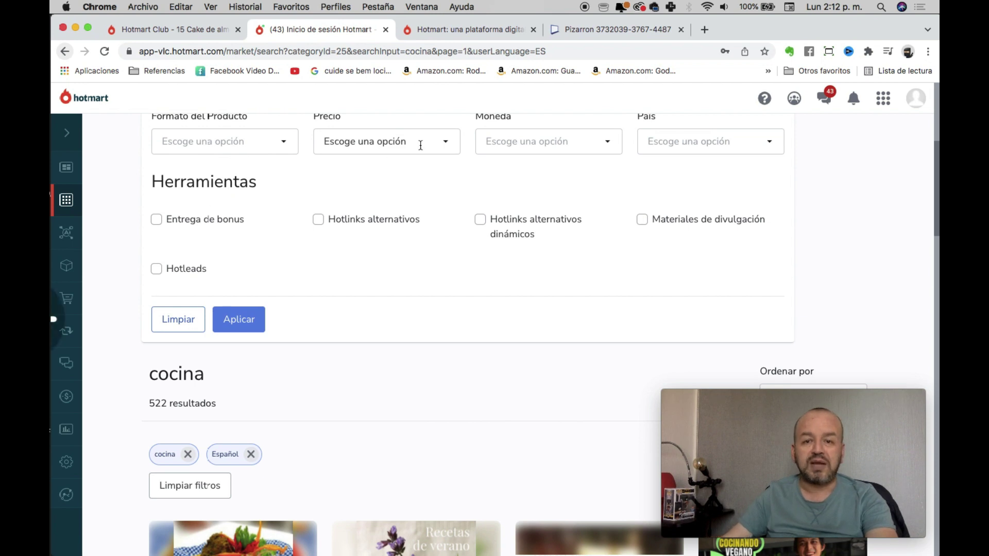
scroll(421, 146, "up", 5)
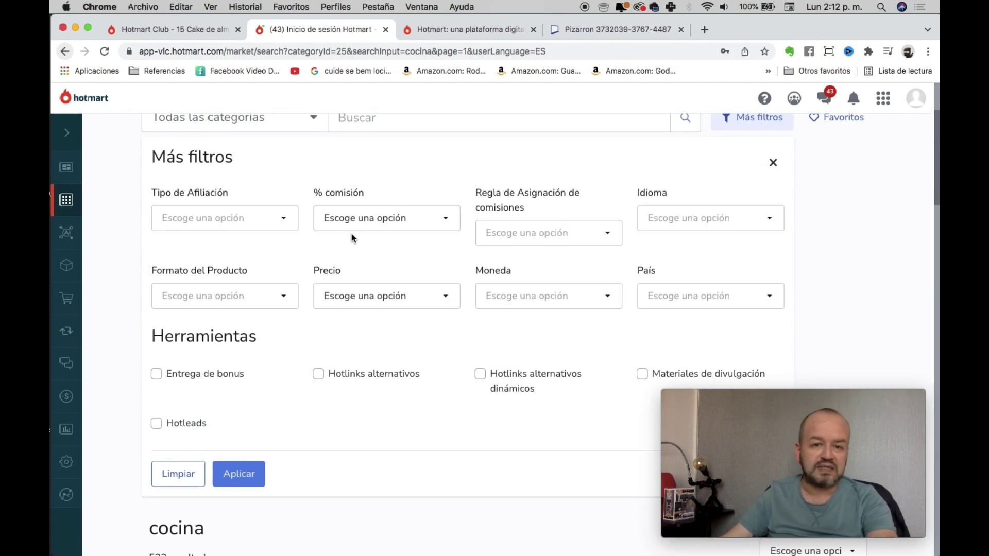
left_click(362, 217)
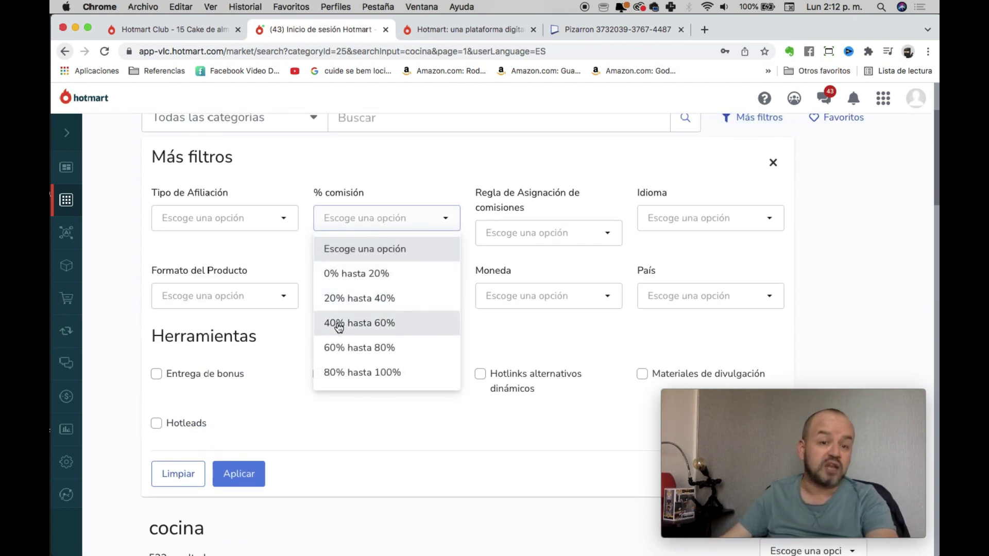
left_click(408, 321)
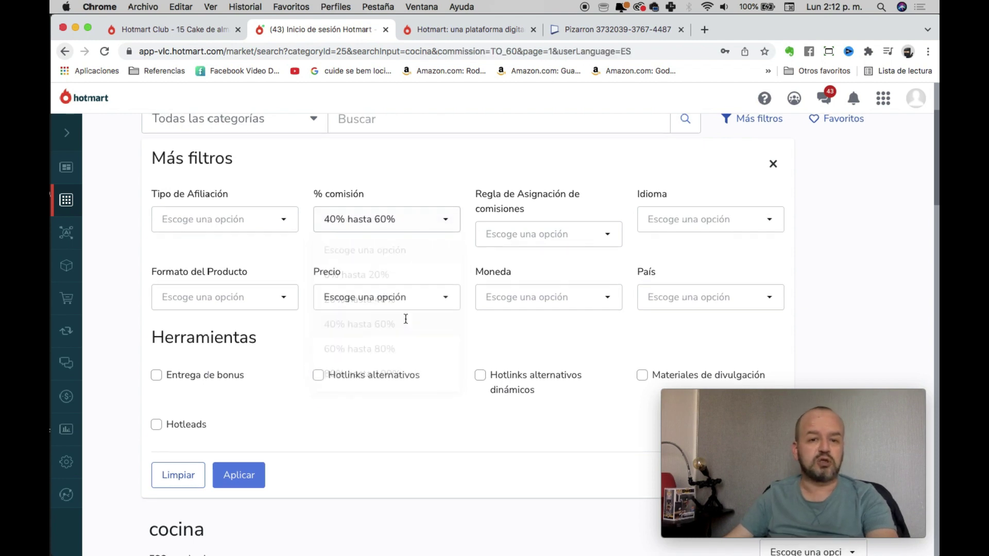
scroll(303, 430, "down", 8)
left_click(238, 341)
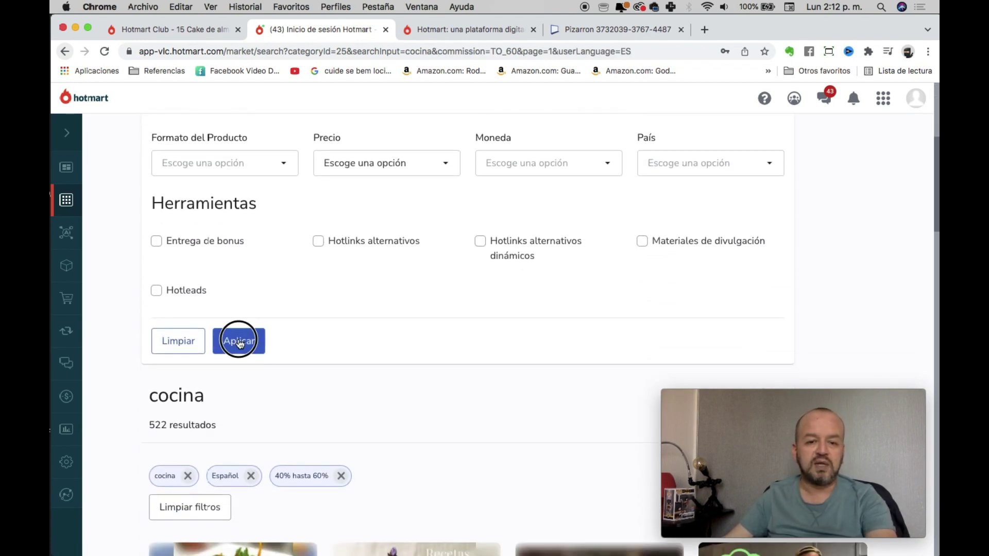
scroll(265, 366, "down", 4)
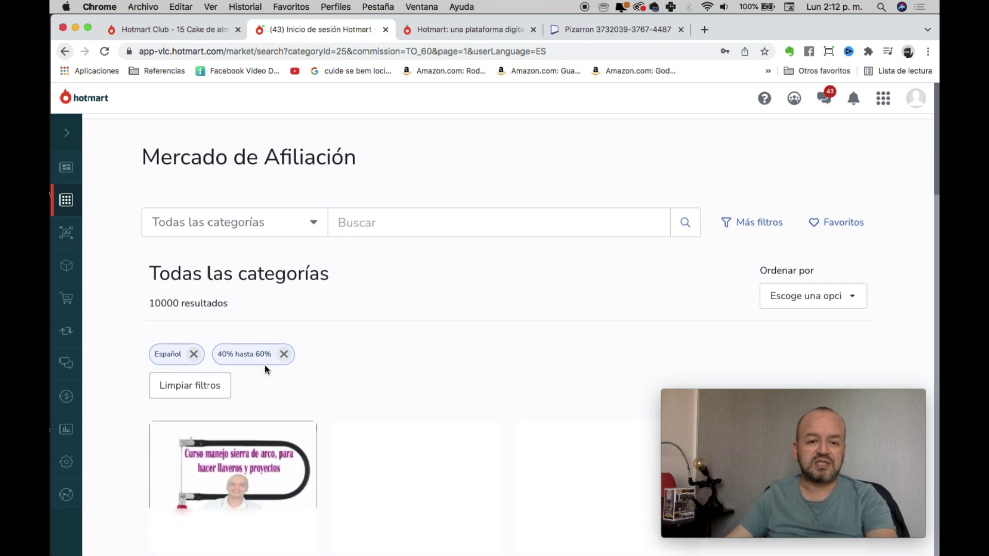
Search for "cocina" again within the 40% hasta 60% commission filter and highlight the number of results.
scroll(311, 251, "up", 2)
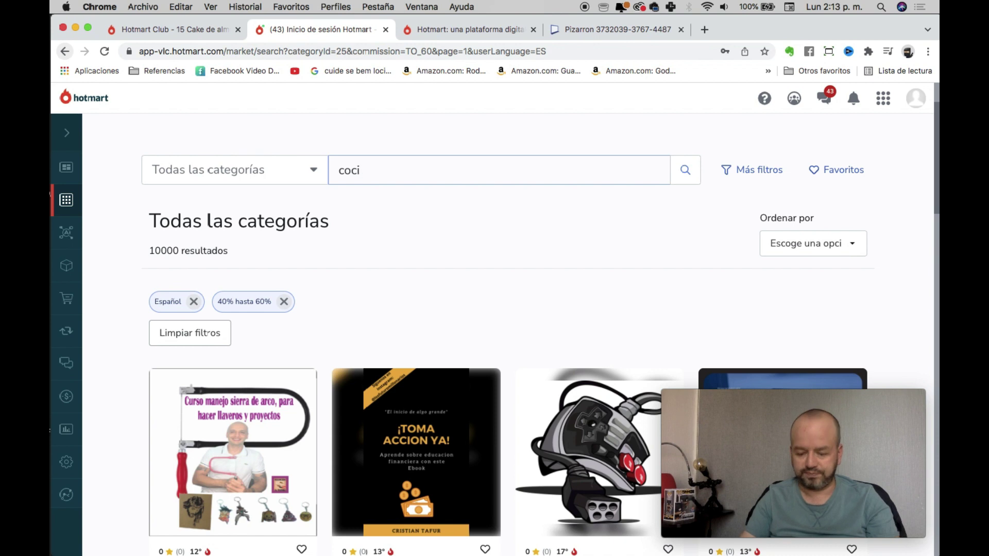
key("Return")
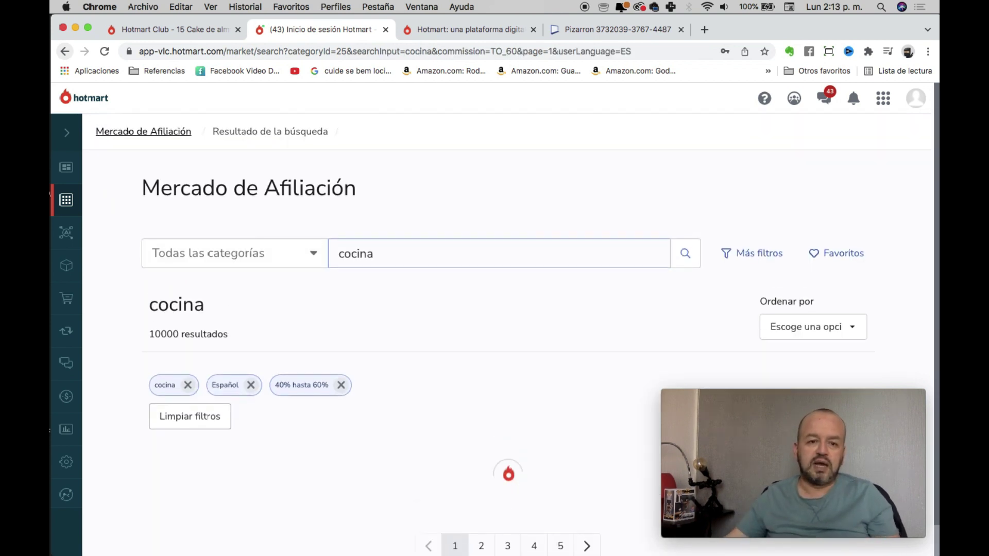
scroll(356, 341, "down", 1)
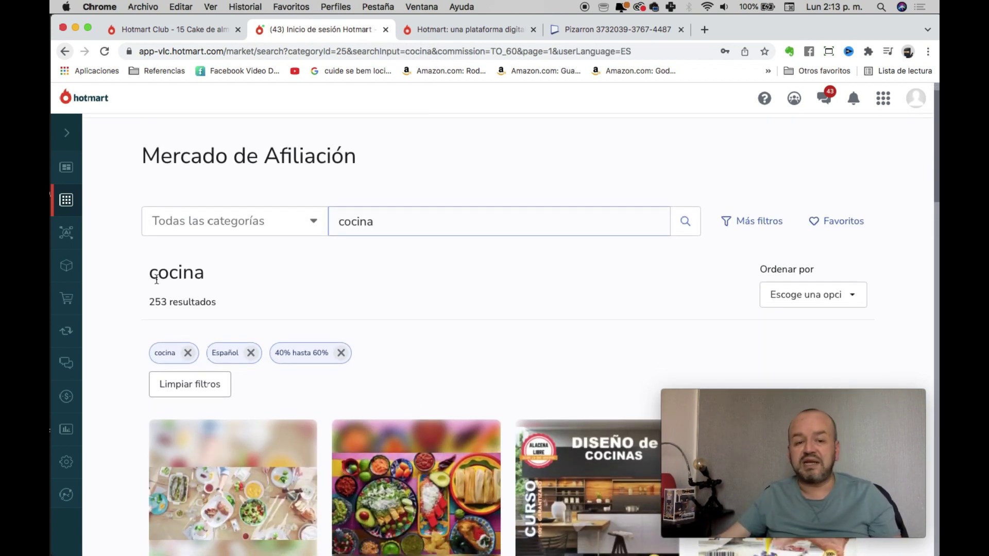
left_click_drag(149, 315, 175, 316)
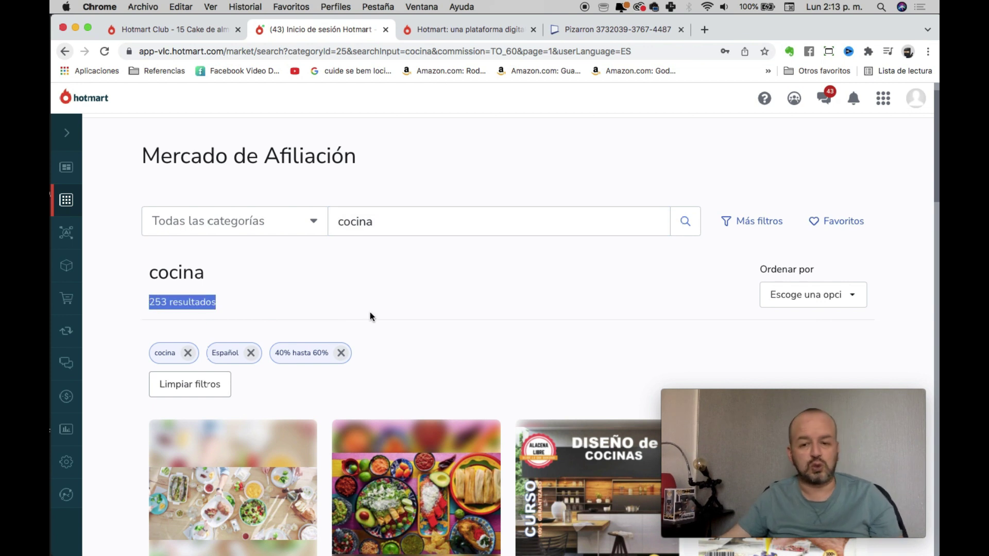
Browse the filtered cocina products and compare their commissions, maximum prices and temperatures.
scroll(370, 316, "down", 6)
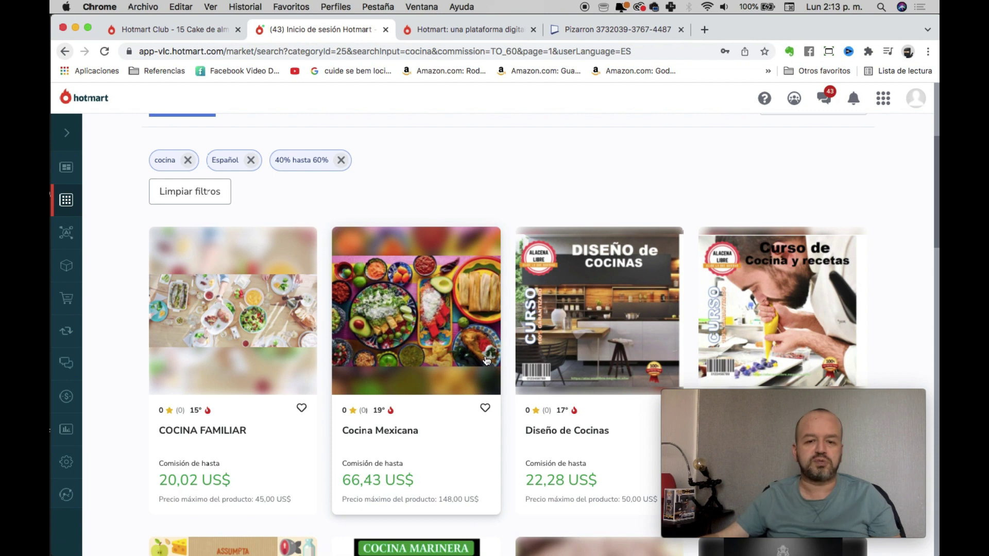
scroll(486, 361, "down", 3)
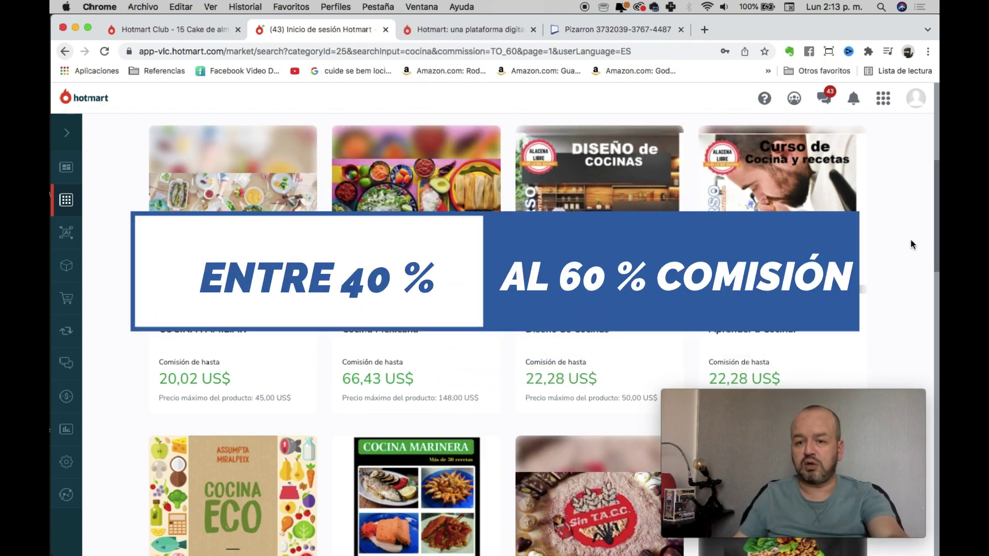
scroll(912, 244, "down", 3)
scroll(462, 348, "down", 5)
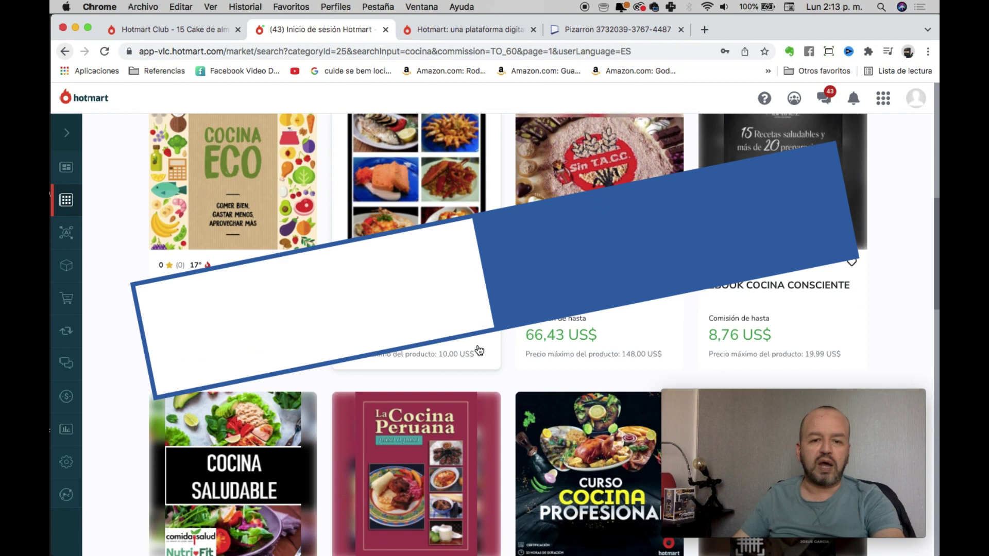
scroll(481, 347, "down", 8)
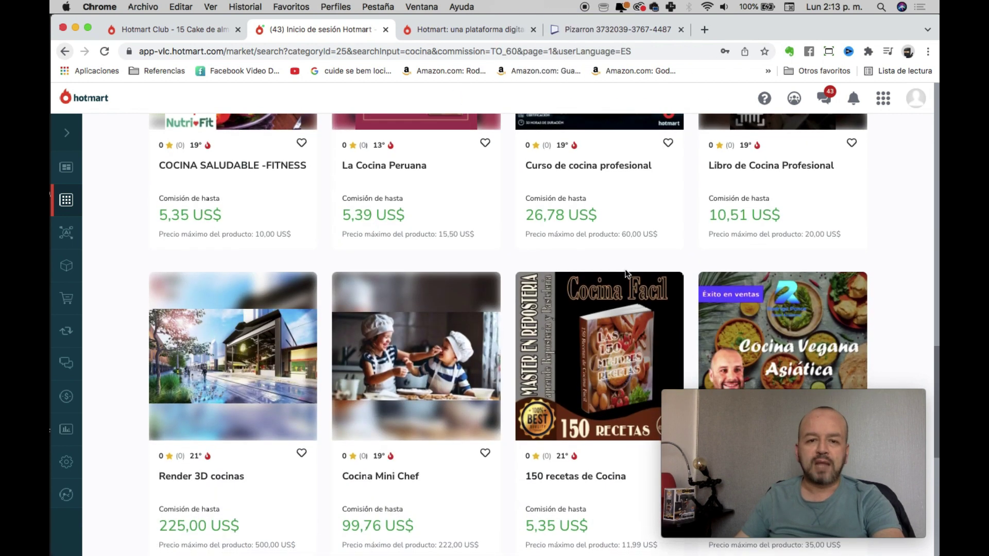
scroll(626, 273, "down", 5)
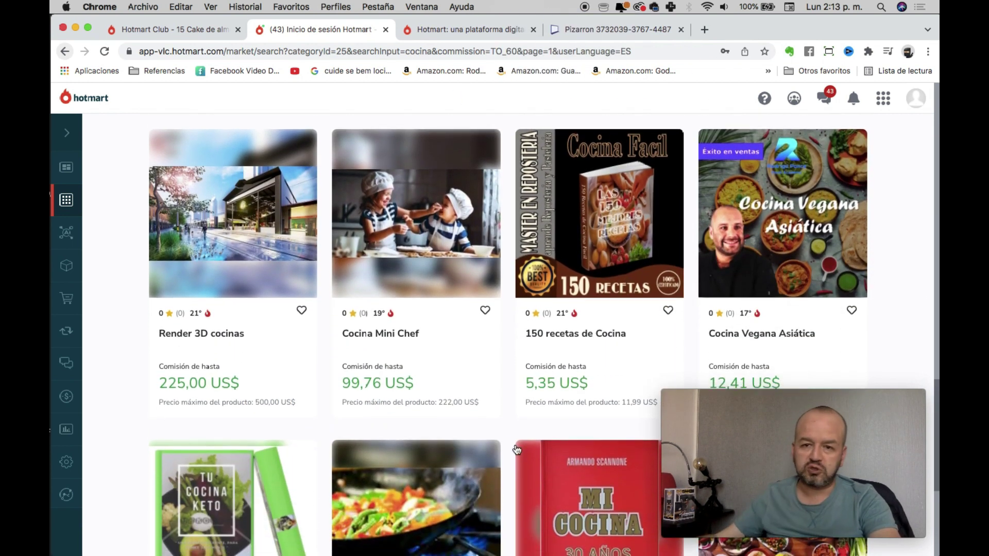
Open the Cocina para Celiacos product from the filtered cocina results and review its maximum price and commission.
scroll(517, 449, "down", 10)
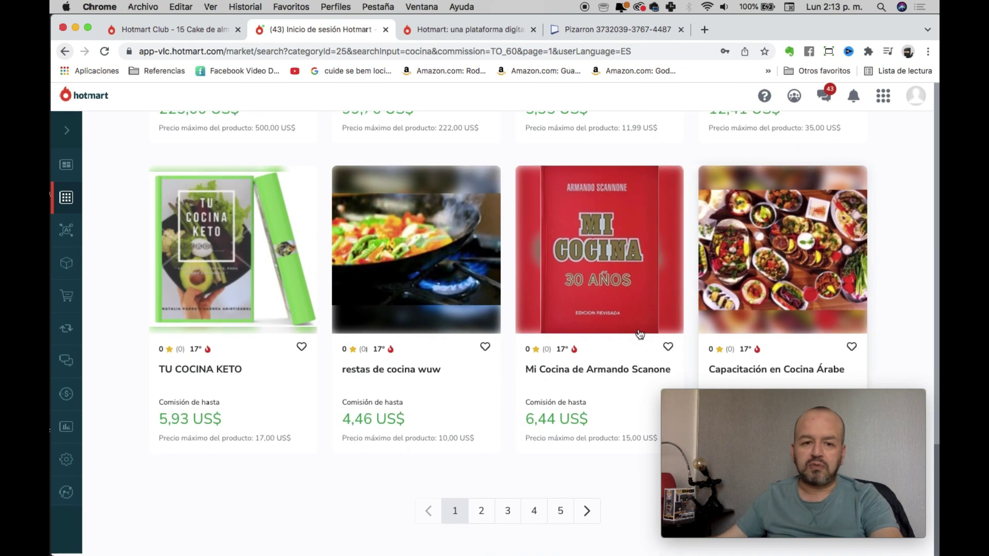
scroll(412, 412, "up", 15)
scroll(670, 173, "up", 15)
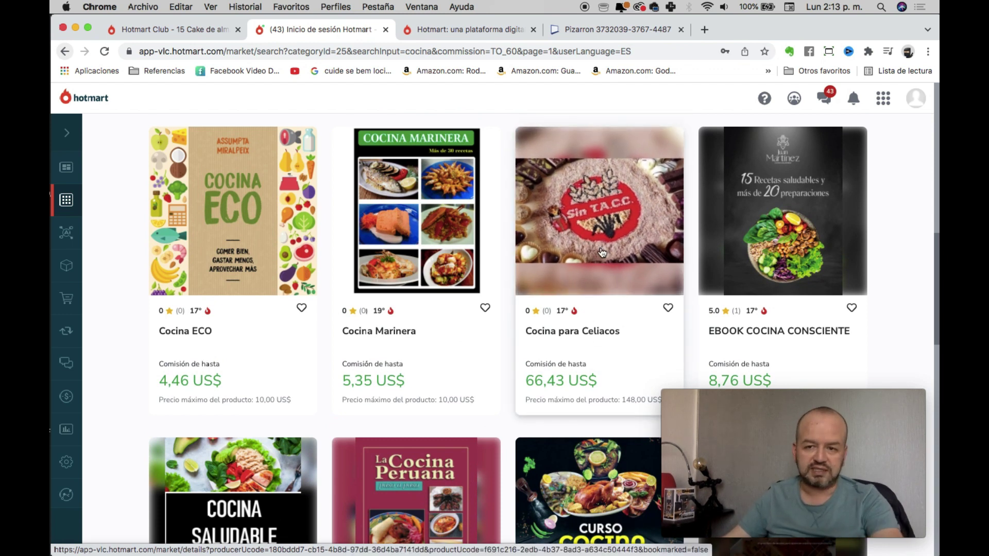
left_click(562, 335)
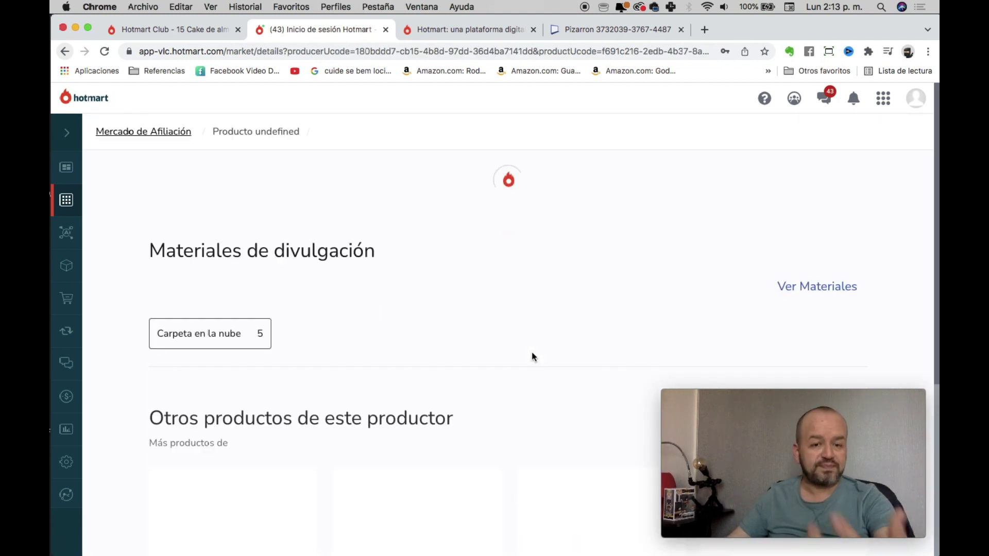
scroll(531, 352, "down", 2)
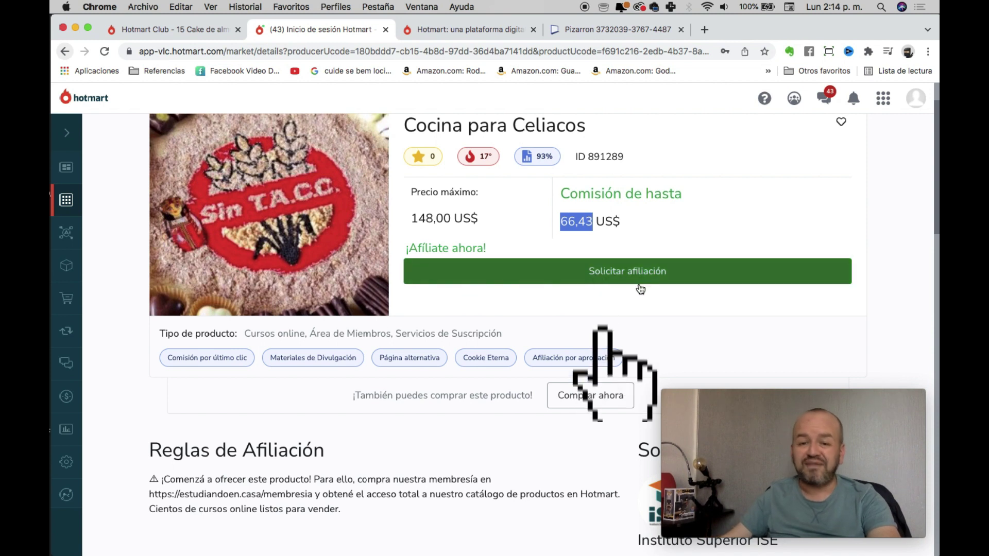
Request affiliation to Cocina para Celiacos, accept the Términos de Uso del Programa de Afiliados and submit the request.
left_click(629, 274)
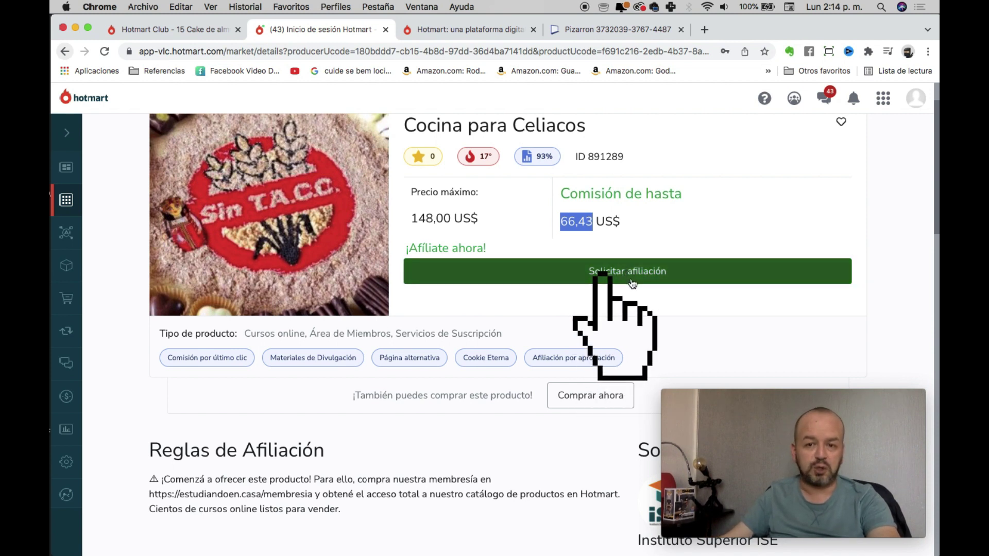
scroll(532, 346, "down", 5)
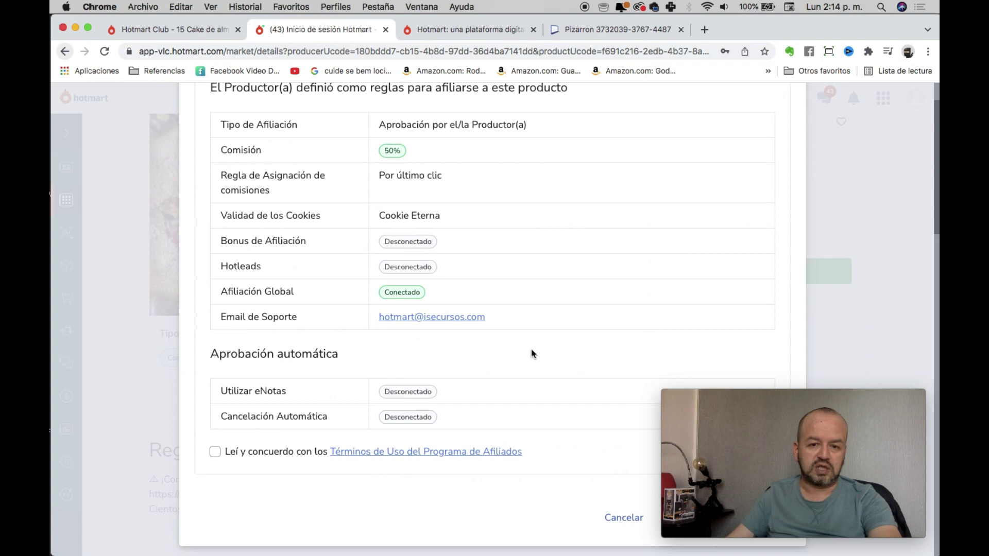
left_click_drag(683, 411, 685, 255)
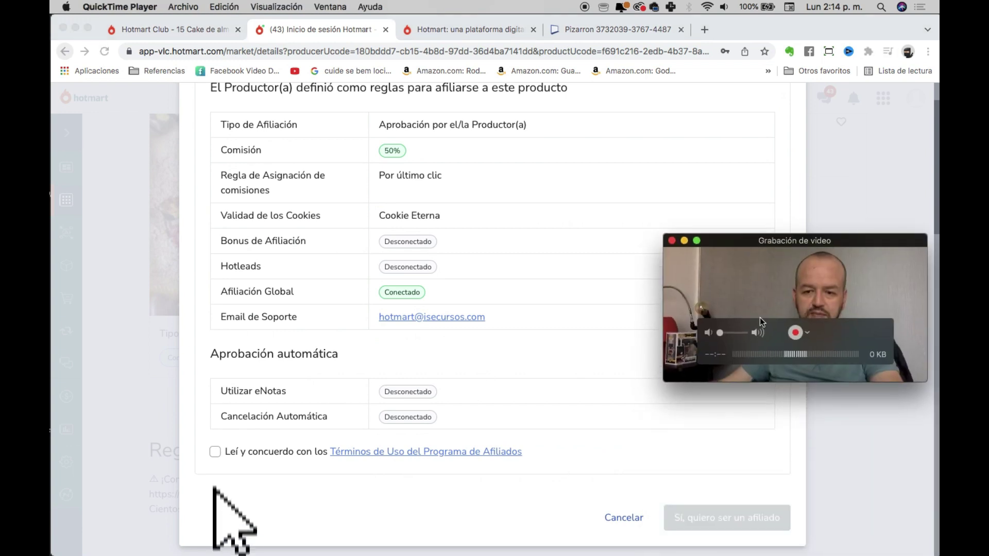
left_click(215, 453)
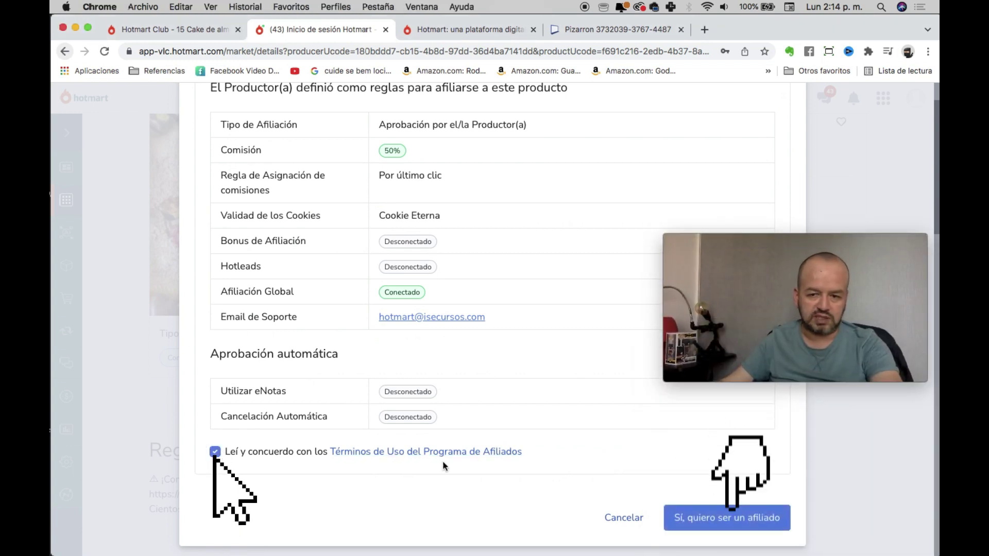
left_click(682, 515)
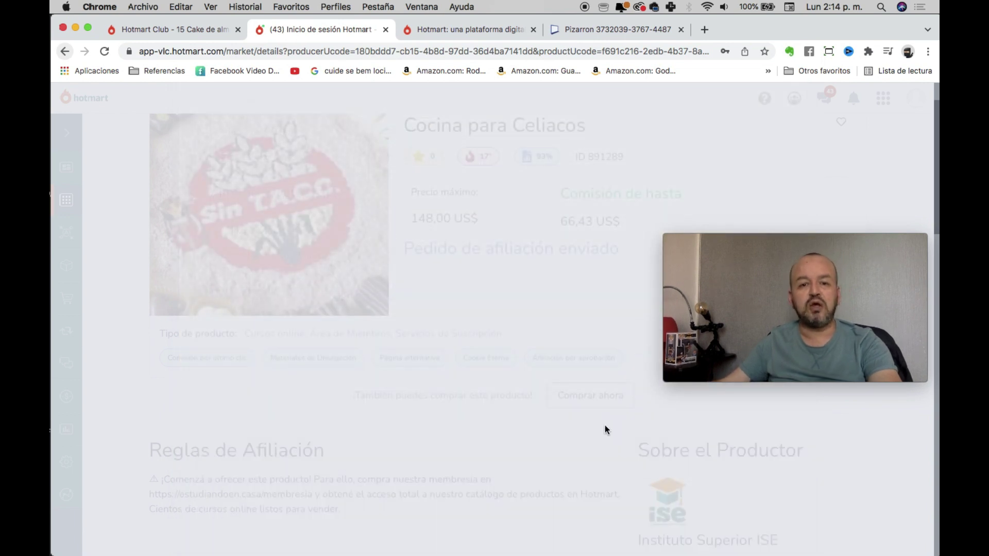
Review the Cocina para Celiacos page and highlight its Comisión de hasta label and amount.
scroll(633, 237, "down", 3)
scroll(557, 313, "up", 3)
left_click_drag(737, 239, 727, 359)
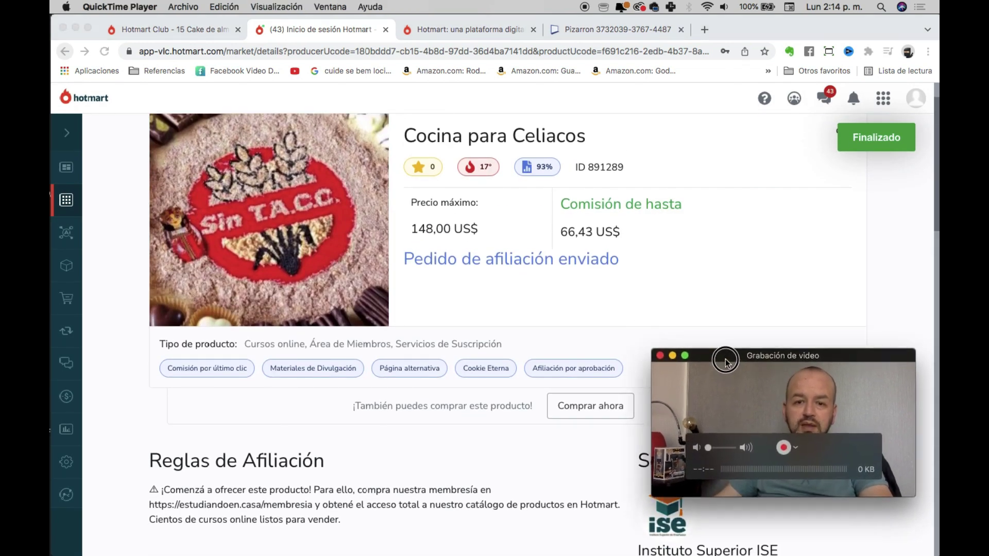
scroll(417, 258, "down", 1)
left_click(547, 259)
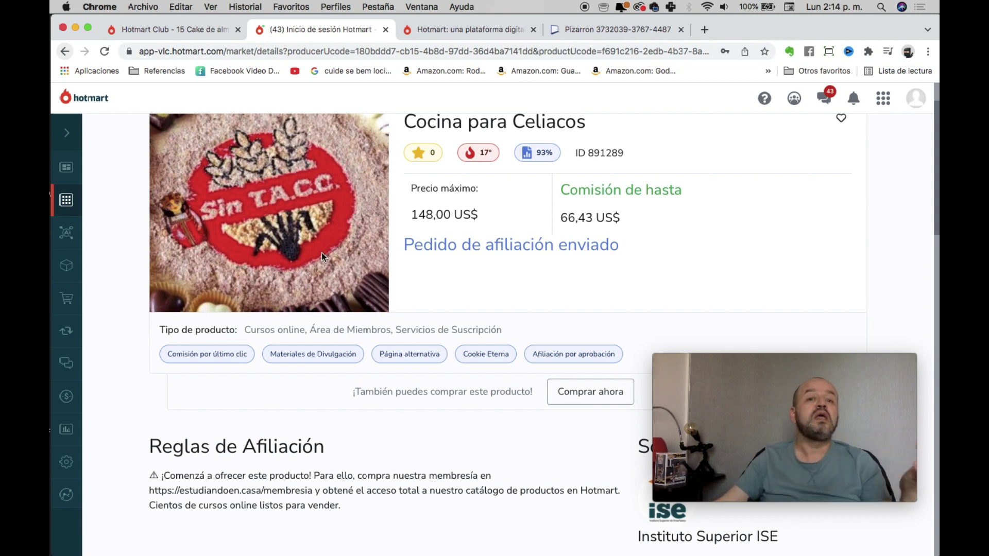
left_click_drag(593, 217, 556, 216)
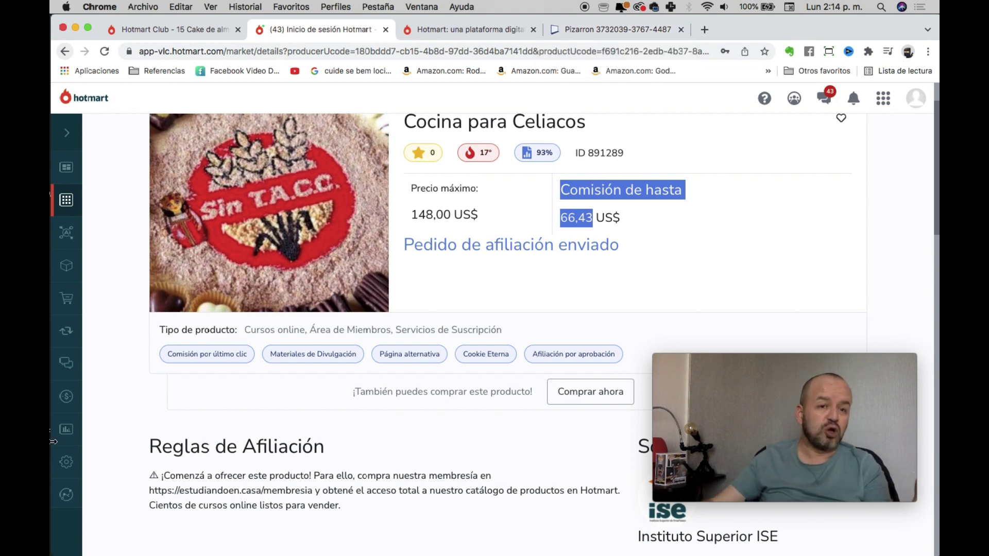
Clear the text highlight and expand the Productos options in the account navigation.
left_click(90, 203)
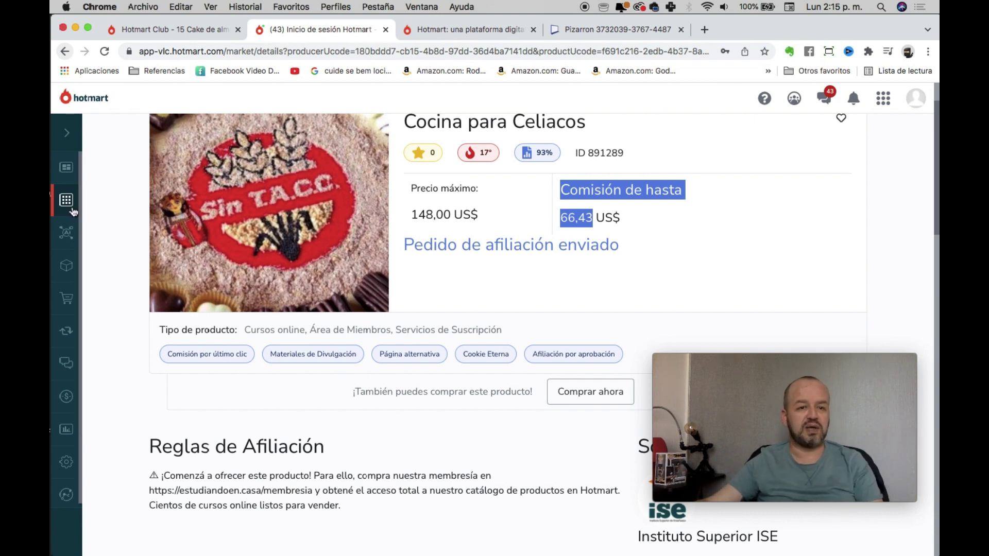
mouse_move(73, 212)
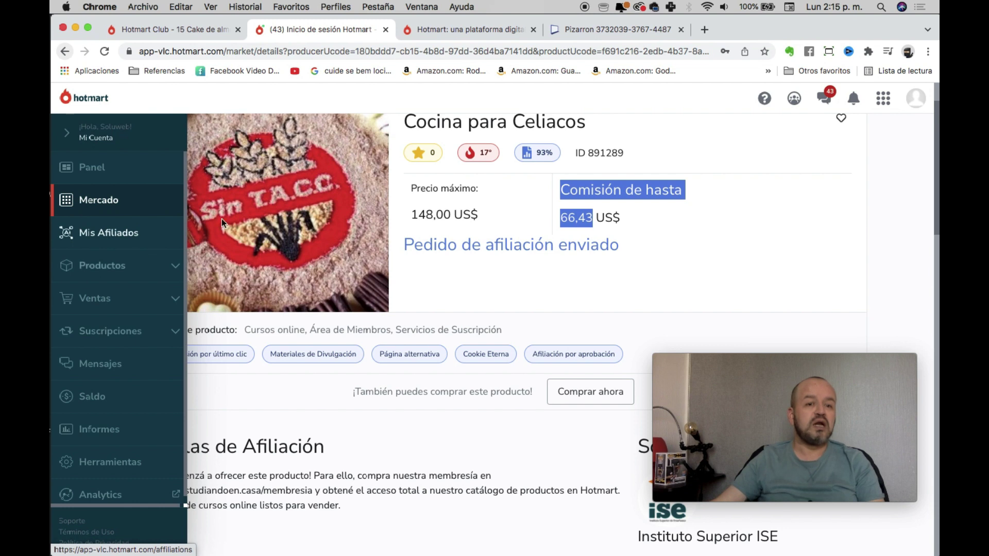
left_click(672, 141)
mouse_move(85, 203)
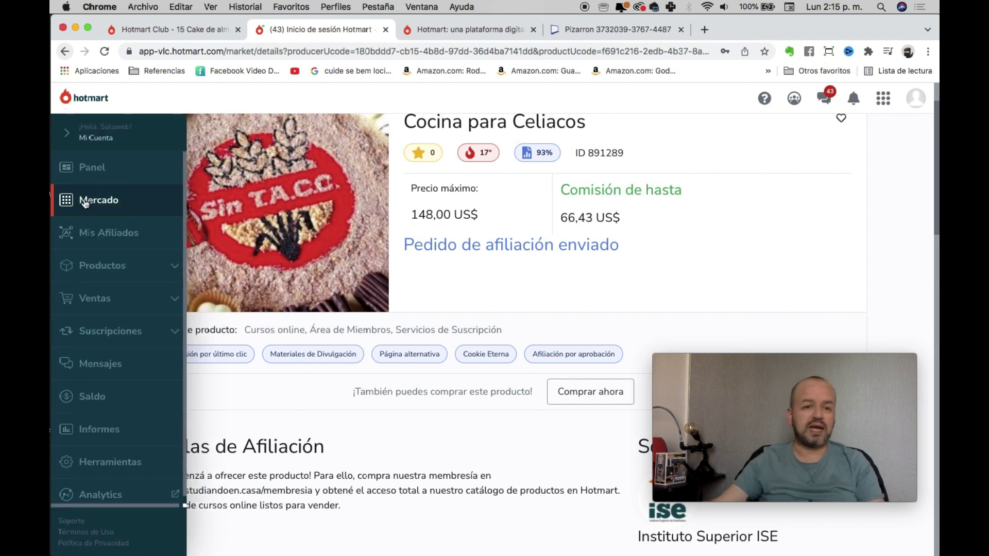
left_click(116, 266)
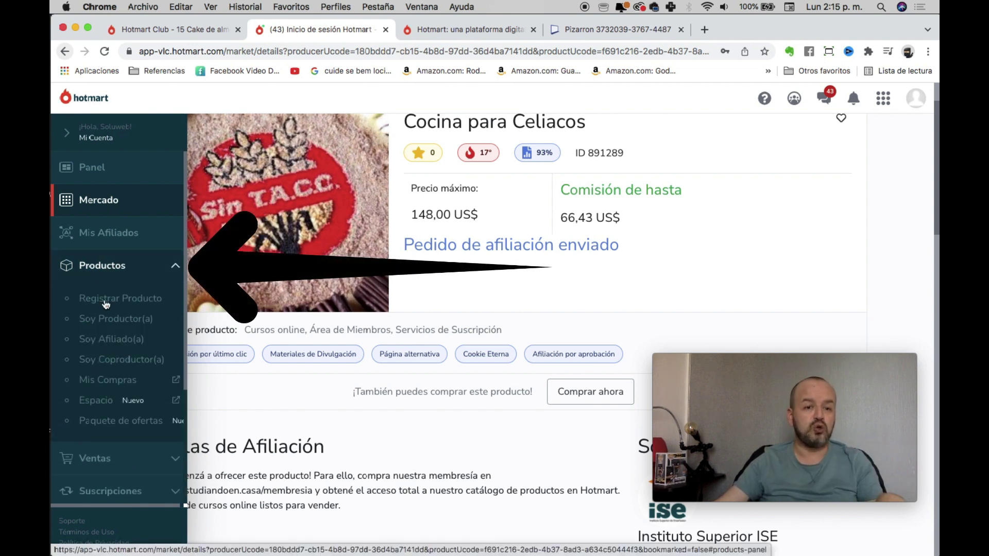